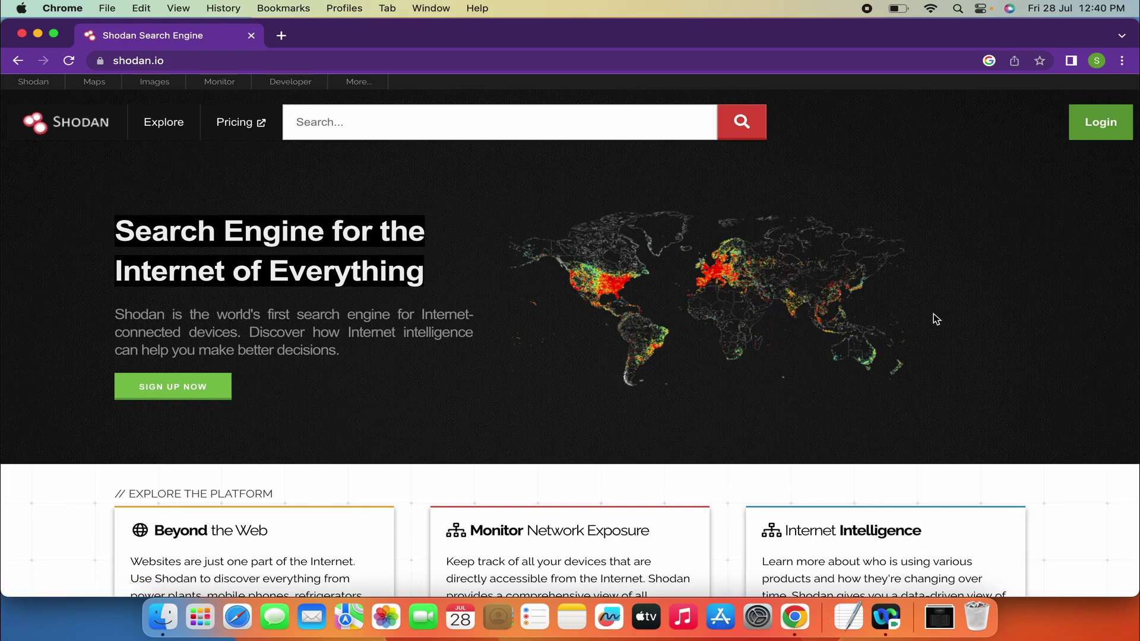
Go from the Login page to Shodan's Create Account registration form
click(1081, 136)
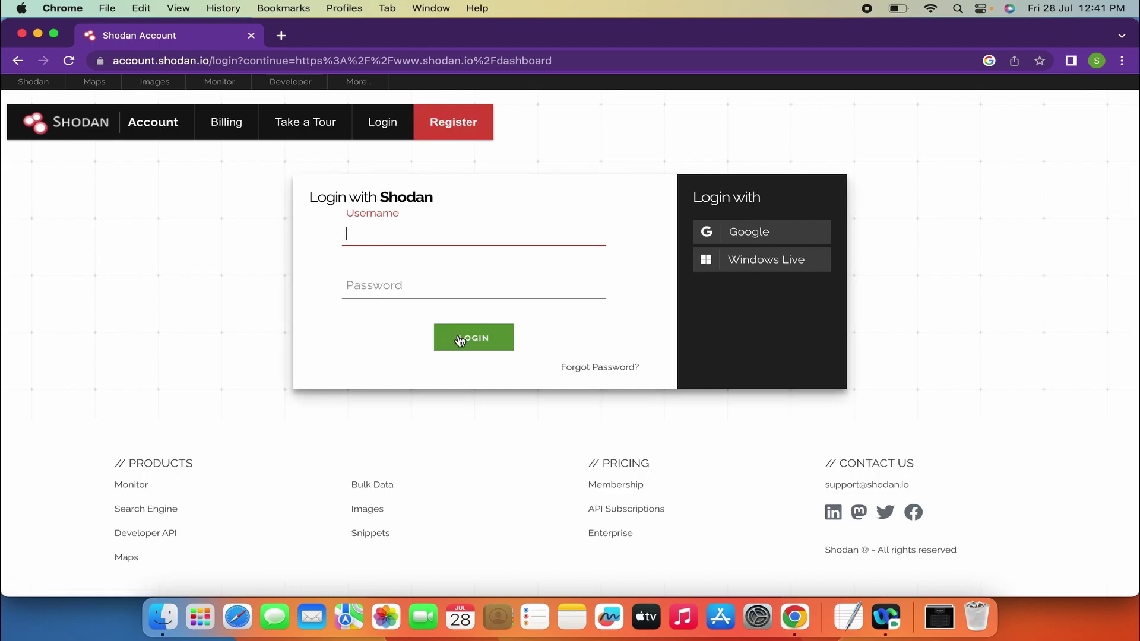
click(441, 138)
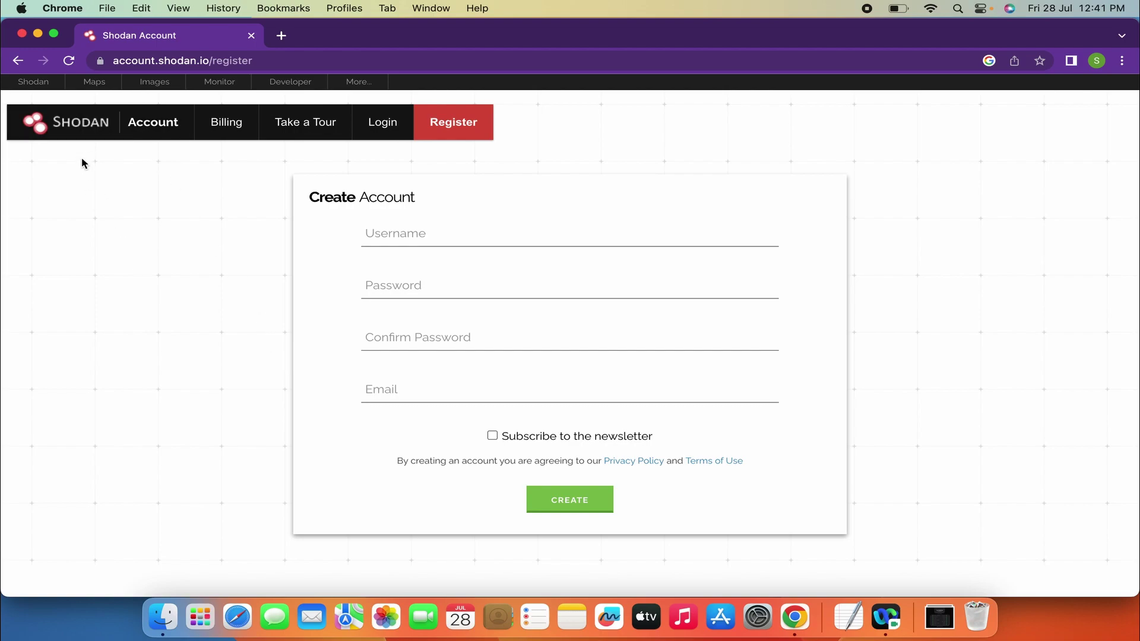
Return to the Shodan home page and search for 'webcam'
click(33, 83)
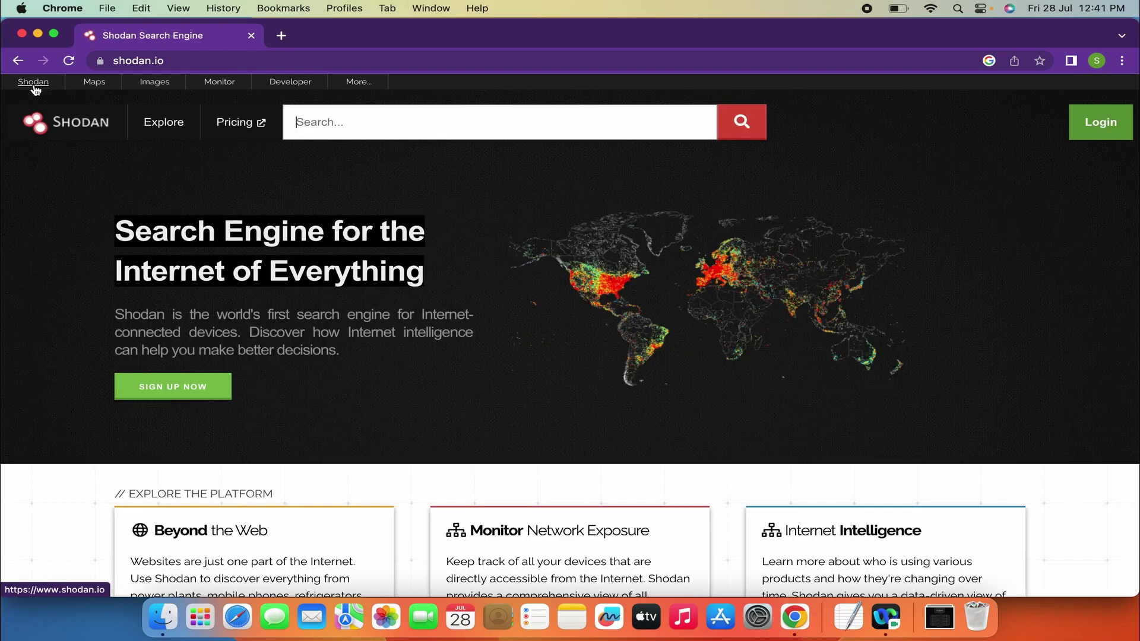
text(w)
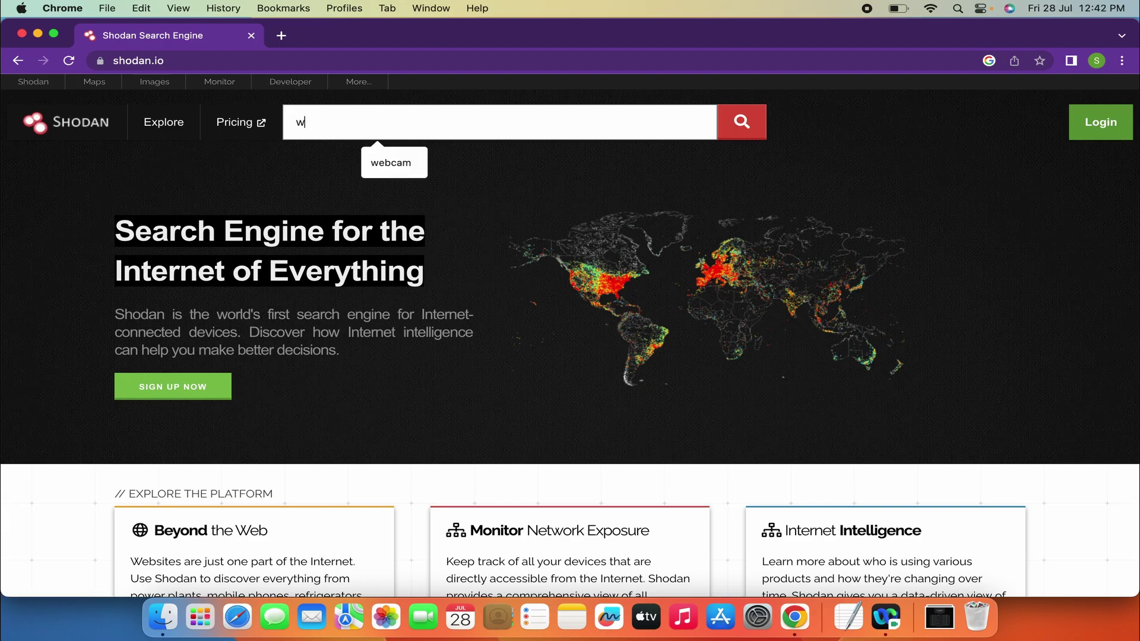
text(ebcam)
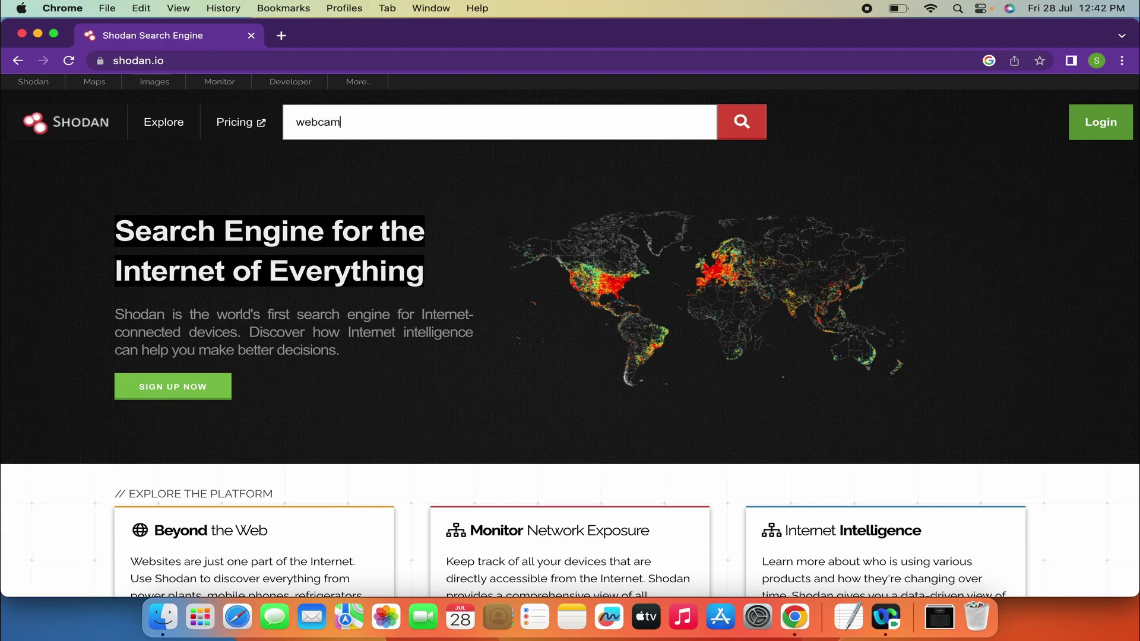
key(Return)
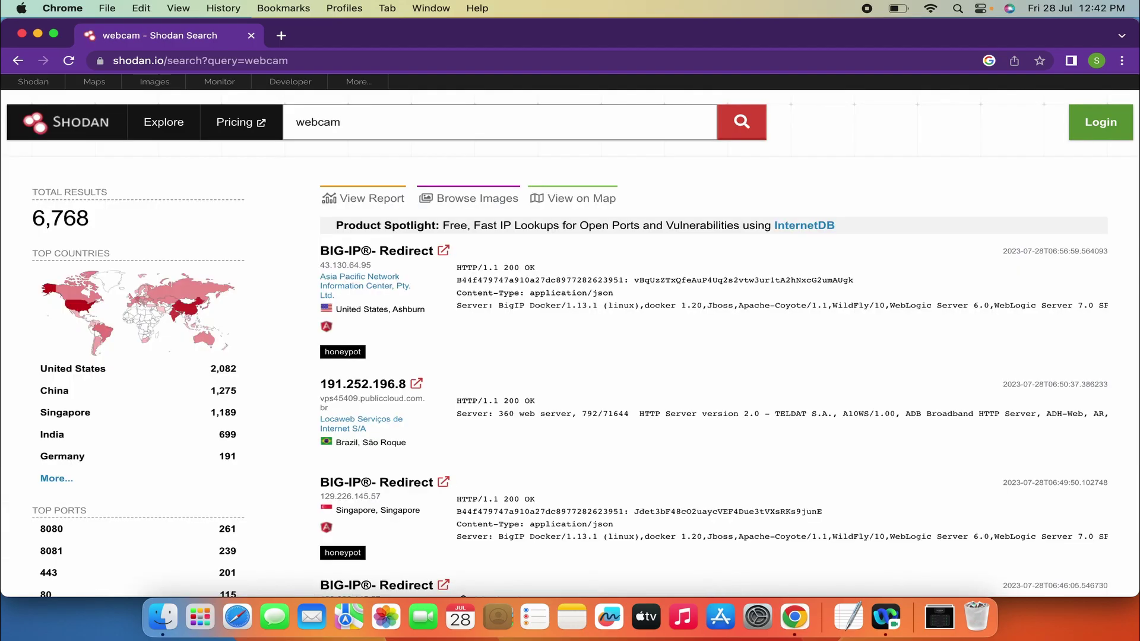
Review the webcam results, highlighting the 6,768 total and scrolling through the host list
scroll(554, 418, down, 20)
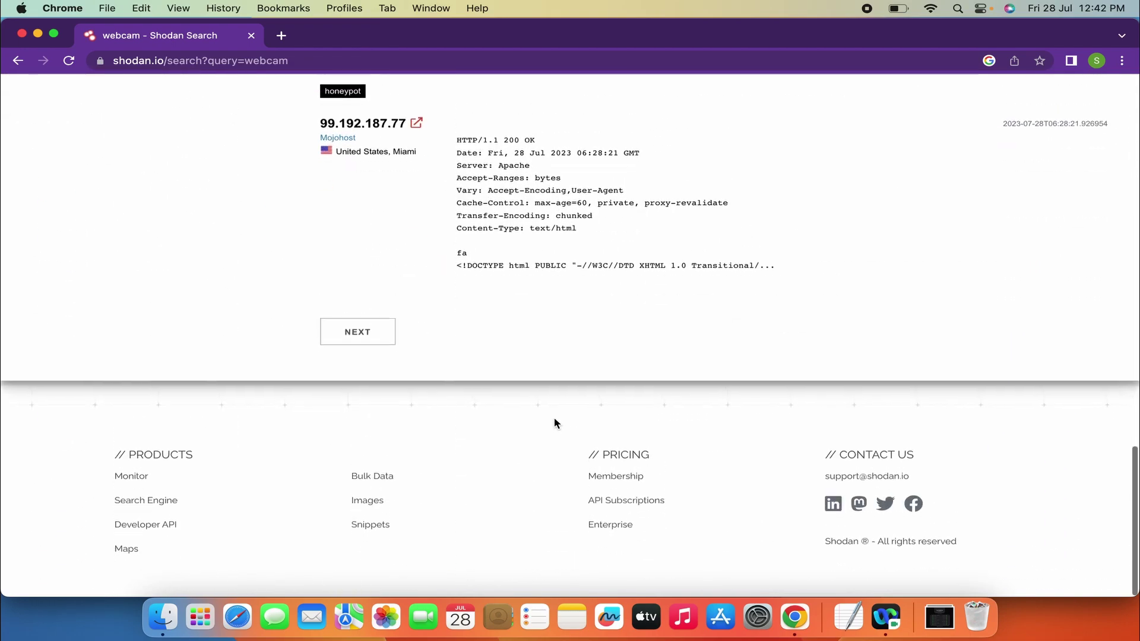
scroll(554, 418, up, 20)
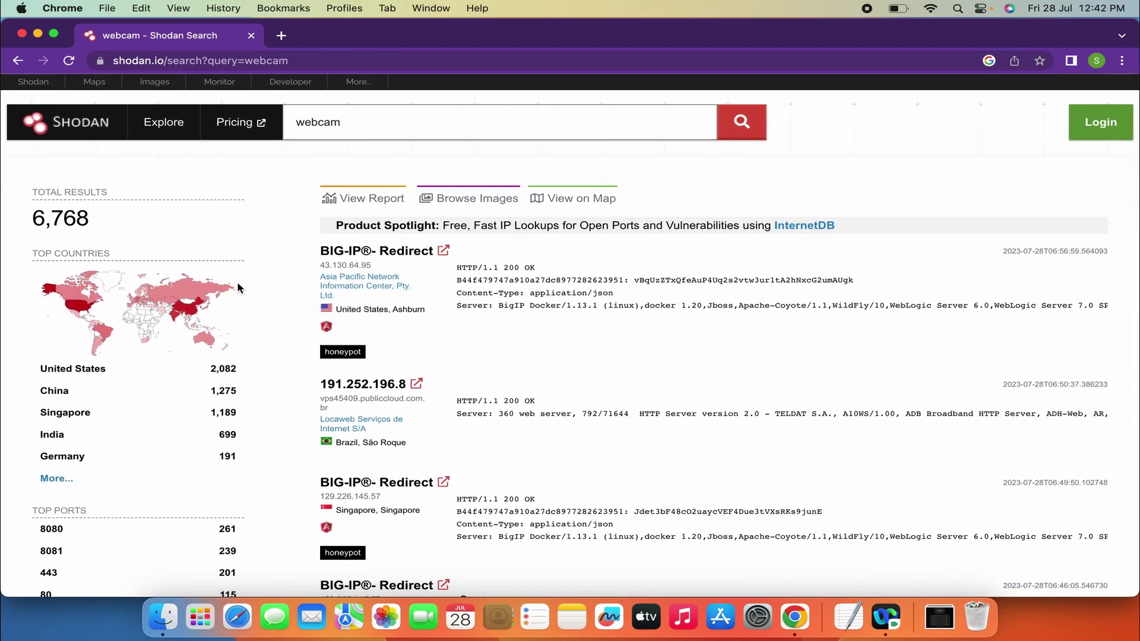
drag(25, 220, 108, 215)
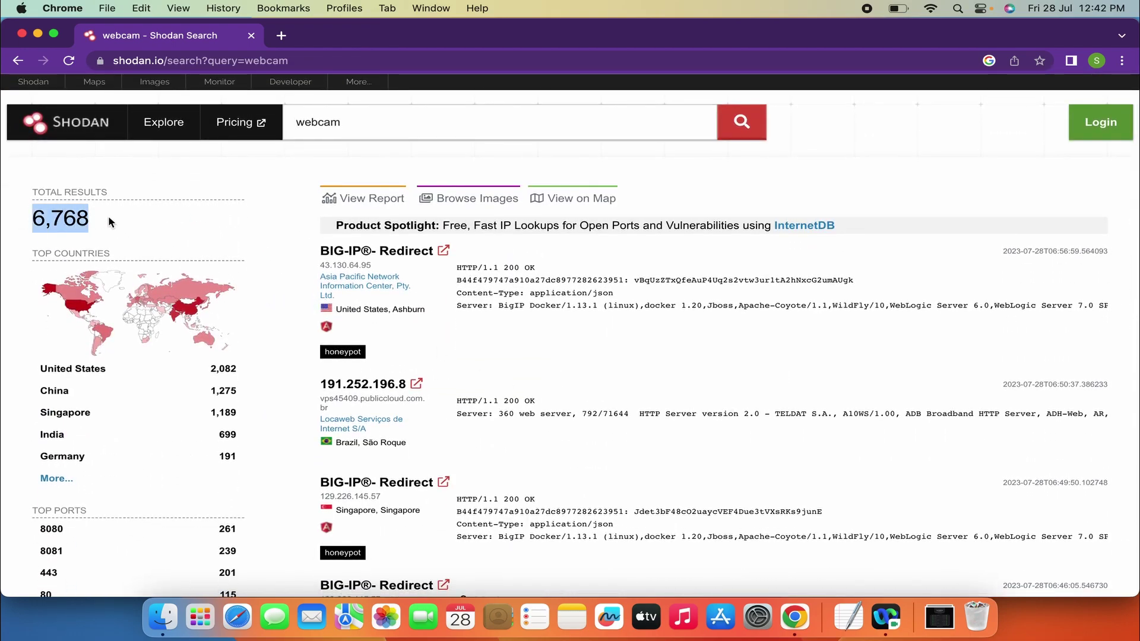
click(57, 221)
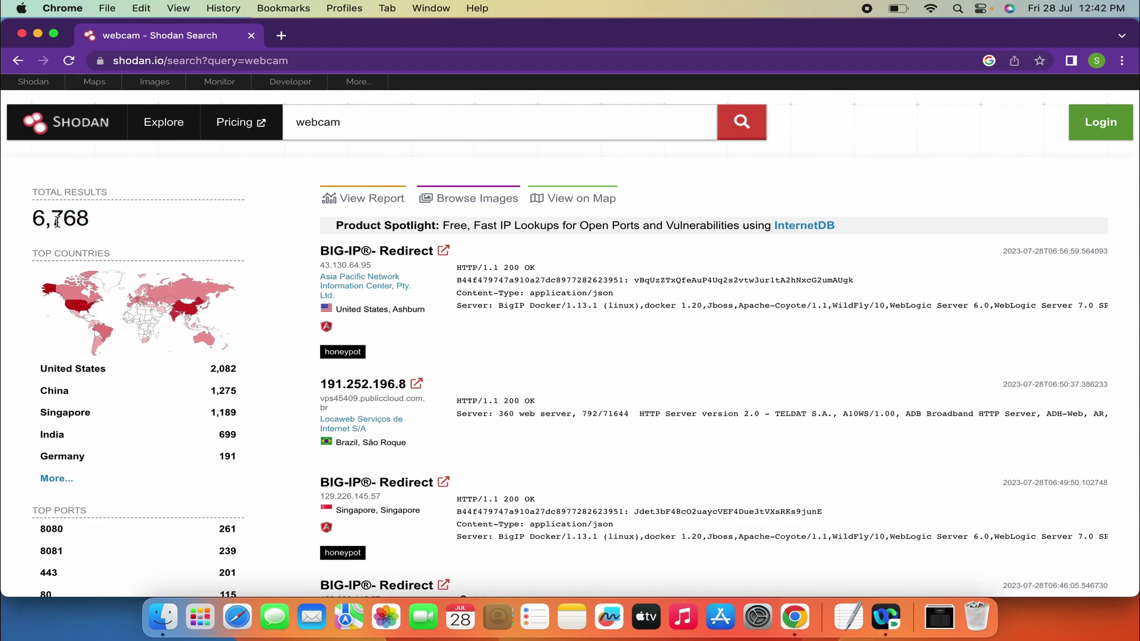
scroll(345, 294, down, 5)
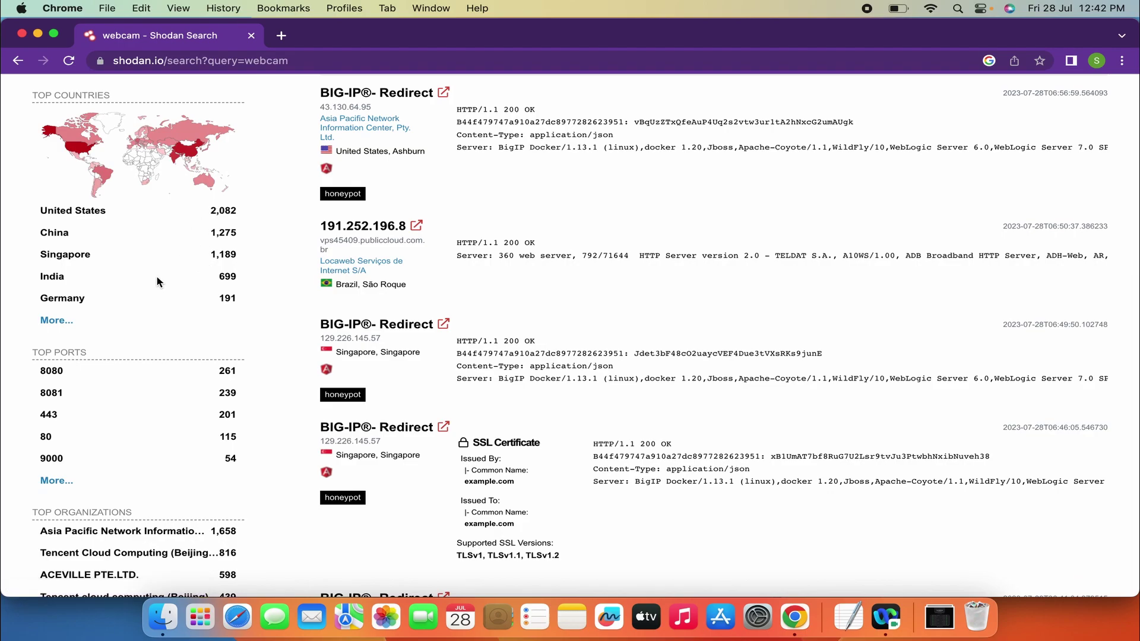
scroll(111, 357, down, 4)
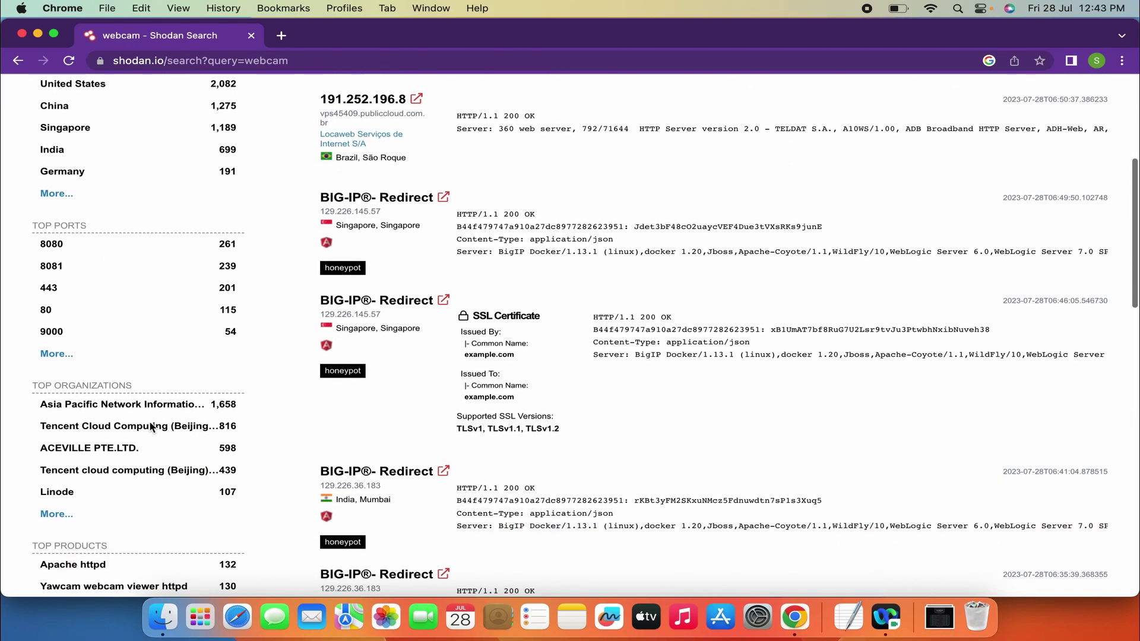
scroll(178, 410, down, 3)
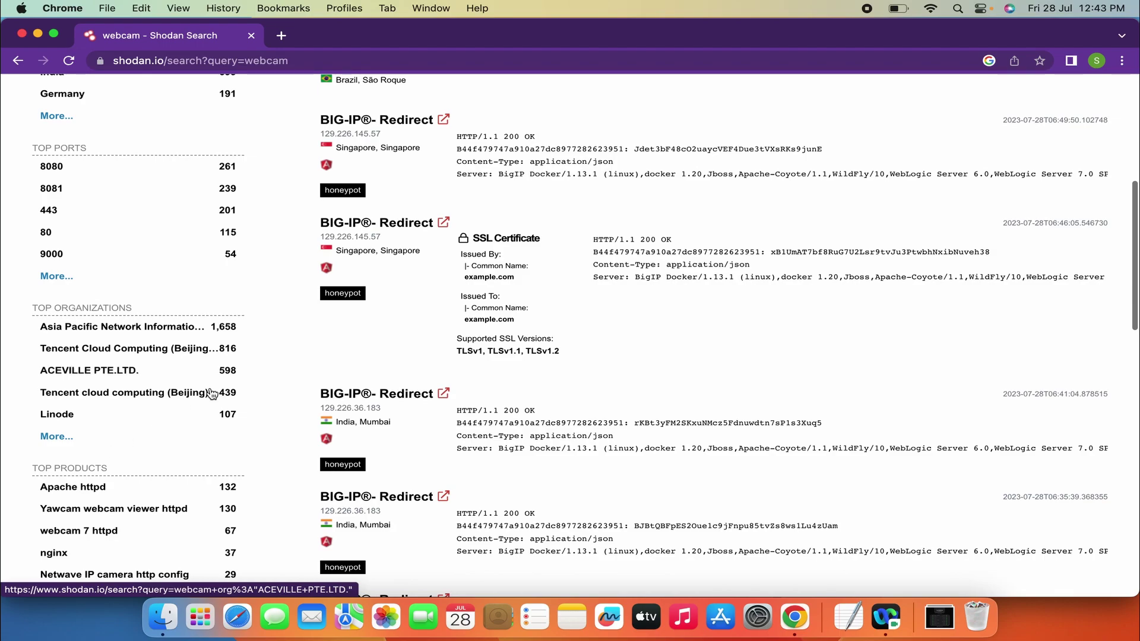
scroll(190, 436, down, 2)
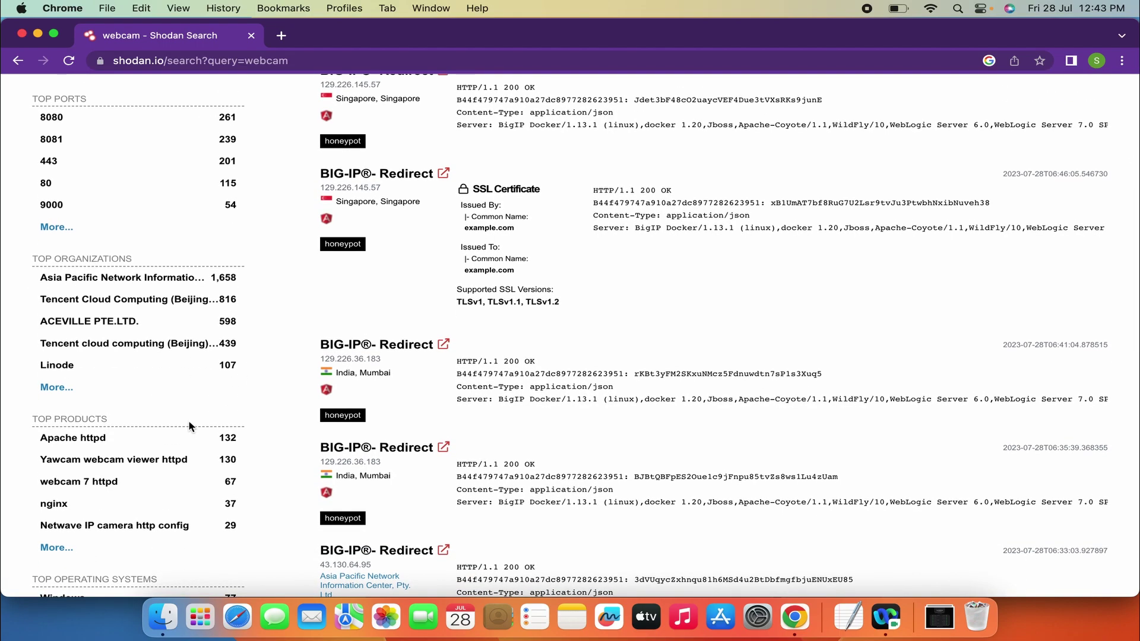
scroll(188, 419, down, 3)
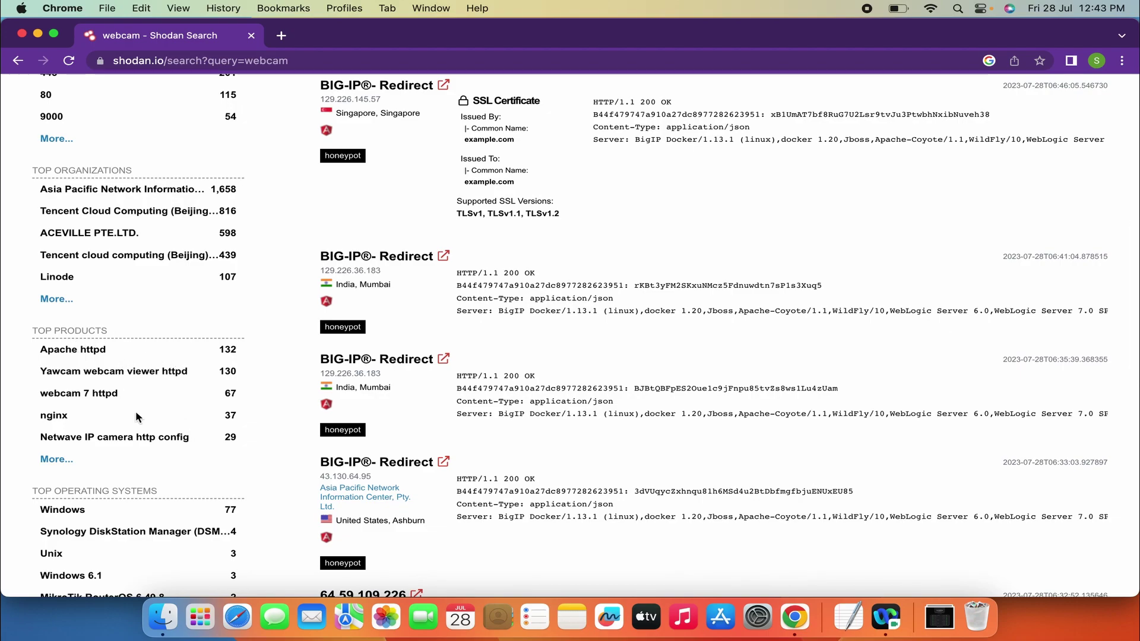
scroll(136, 416, down, 5)
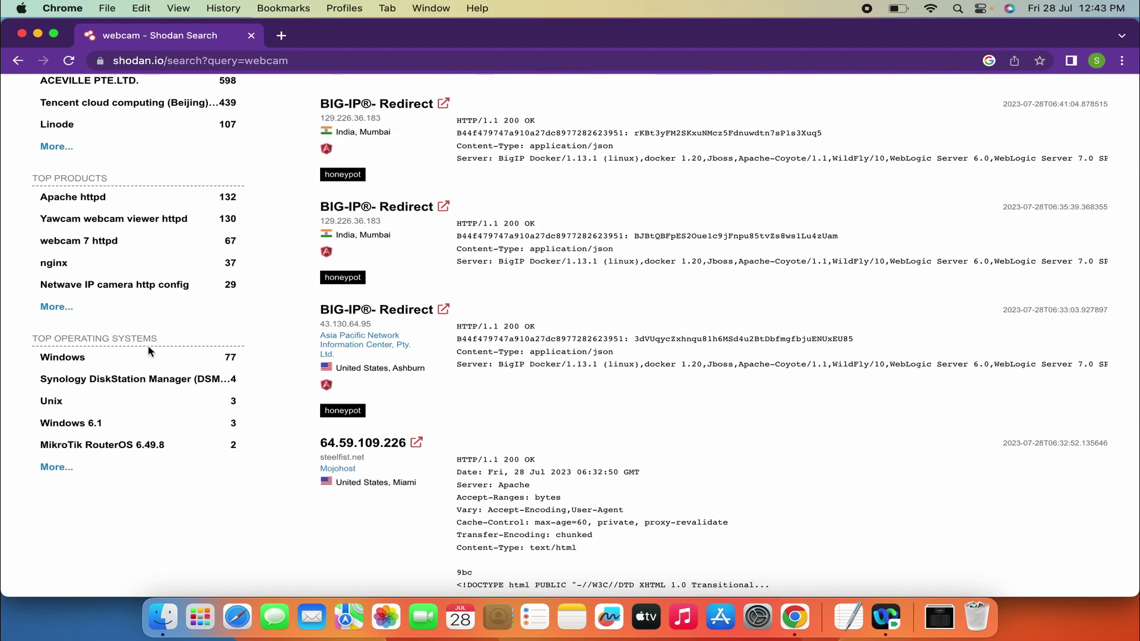
scroll(145, 361, up, 20)
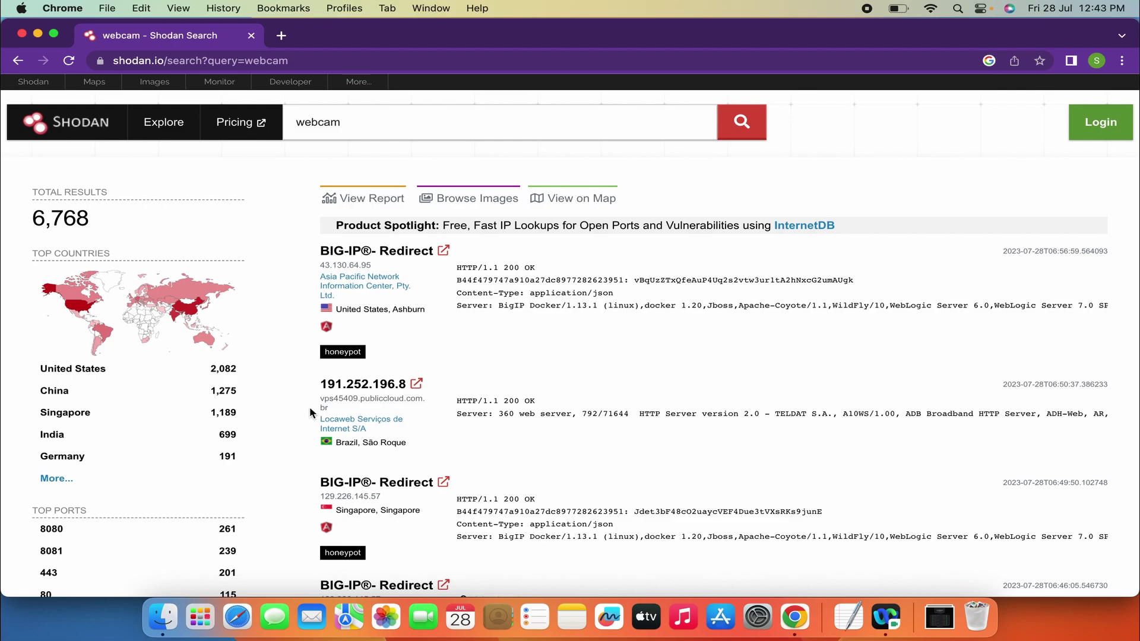
Open host 43.130.64.95 and review its location, open ports and OpenSSL vulnerabilities
click(469, 252)
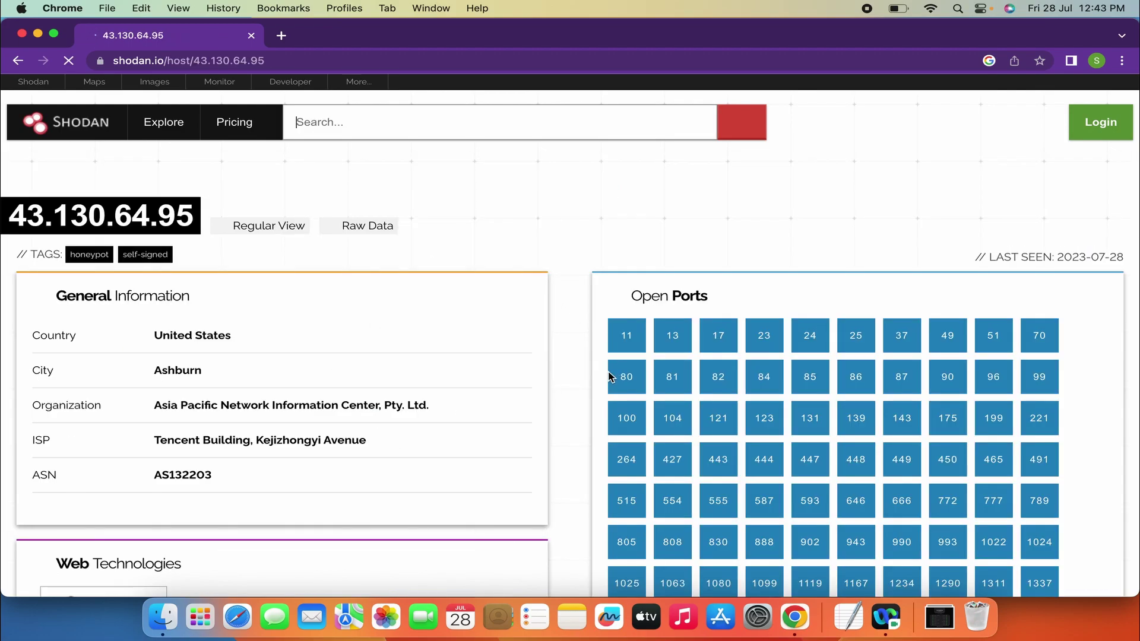
scroll(382, 390, down, 1)
scroll(381, 391, down, 5)
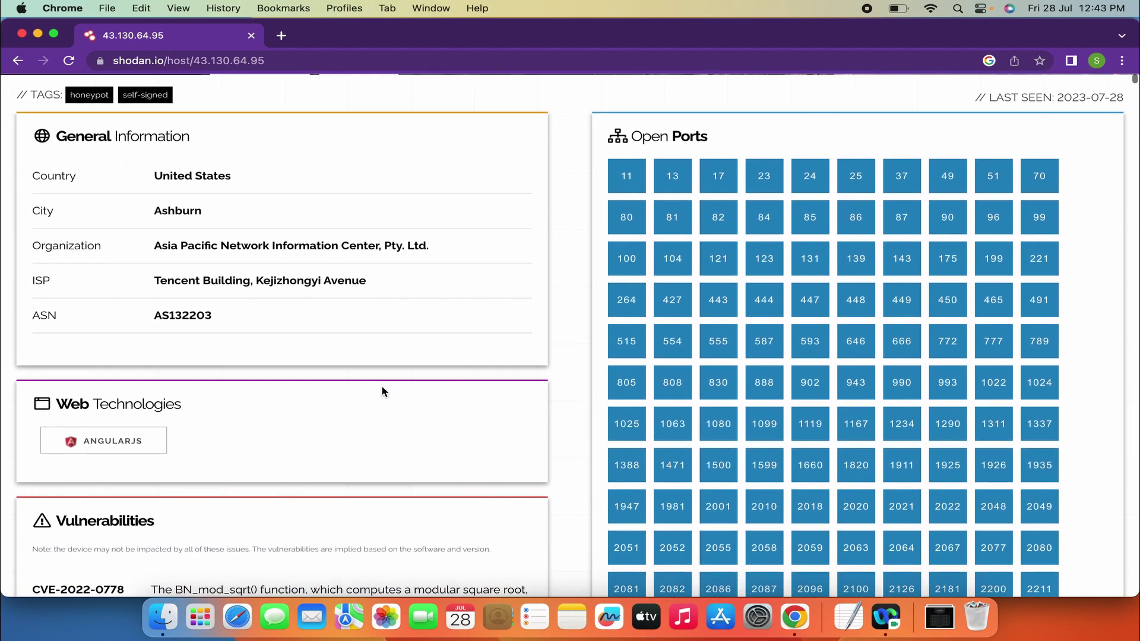
scroll(764, 336, down, 15)
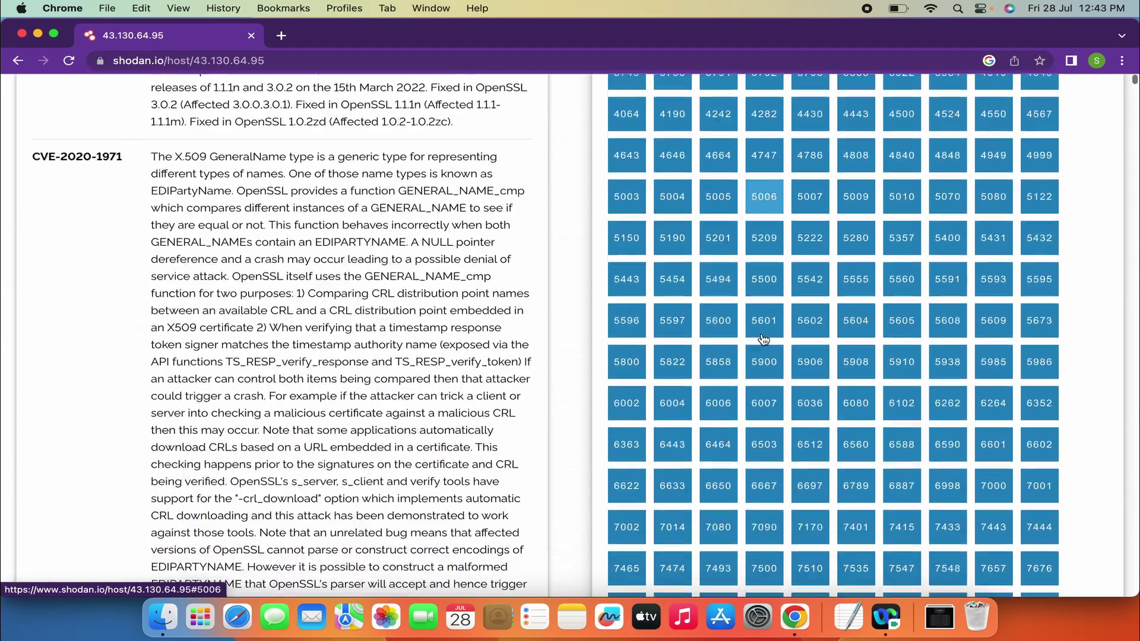
scroll(564, 345, up, 20)
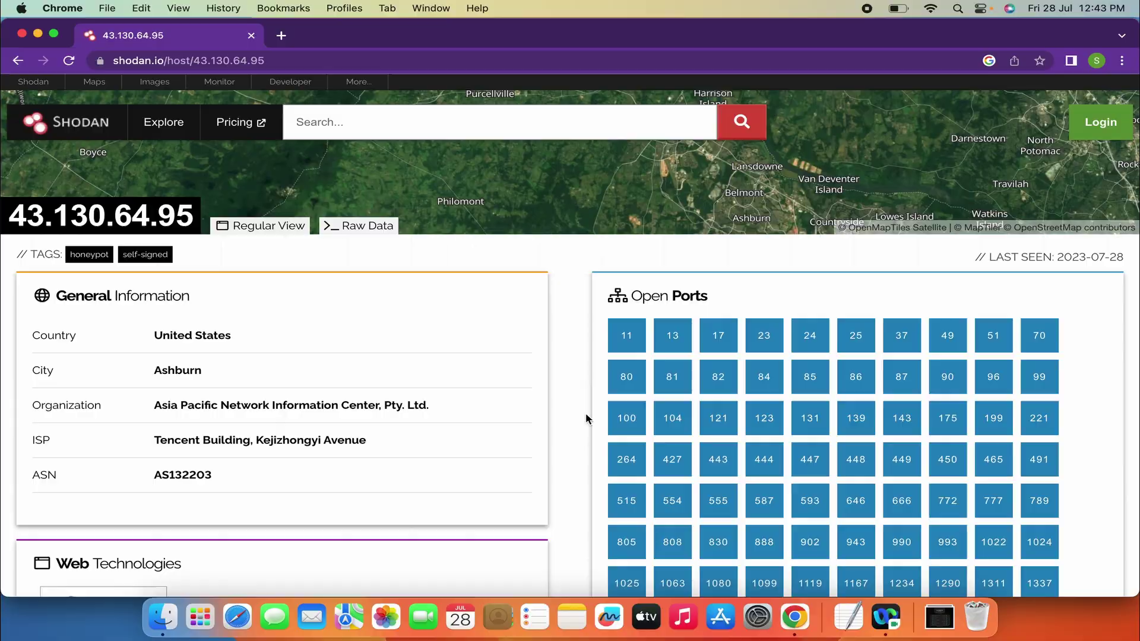
scroll(586, 412, down, 15)
scroll(672, 341, down, 10)
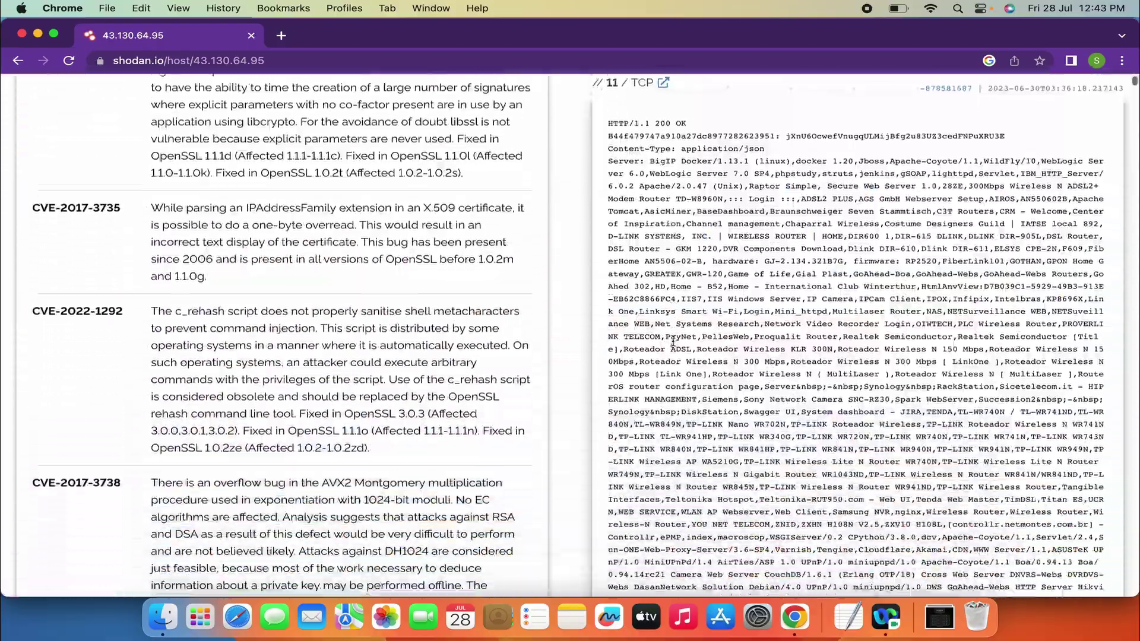
scroll(674, 345, down, 15)
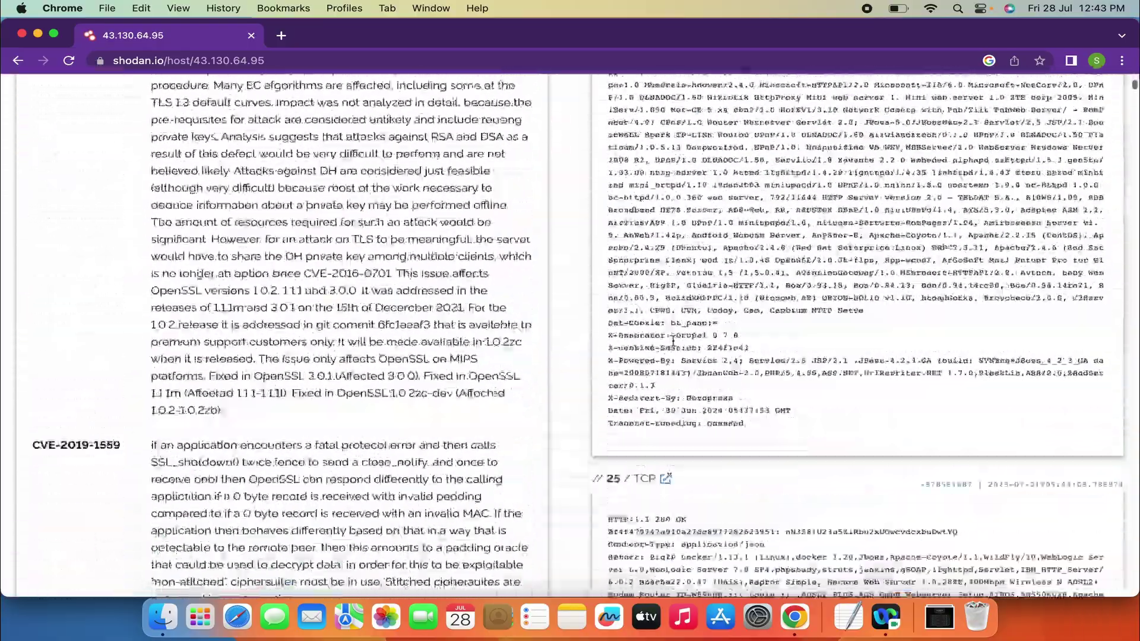
scroll(301, 220, up, 5)
scroll(302, 218, up, 20)
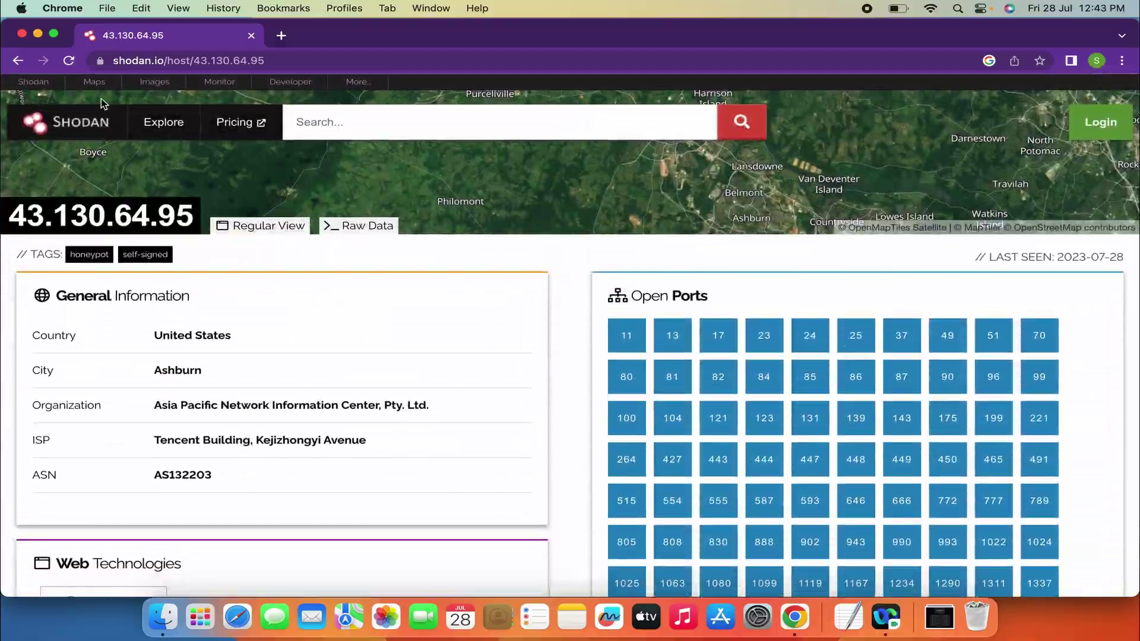
click(32, 84)
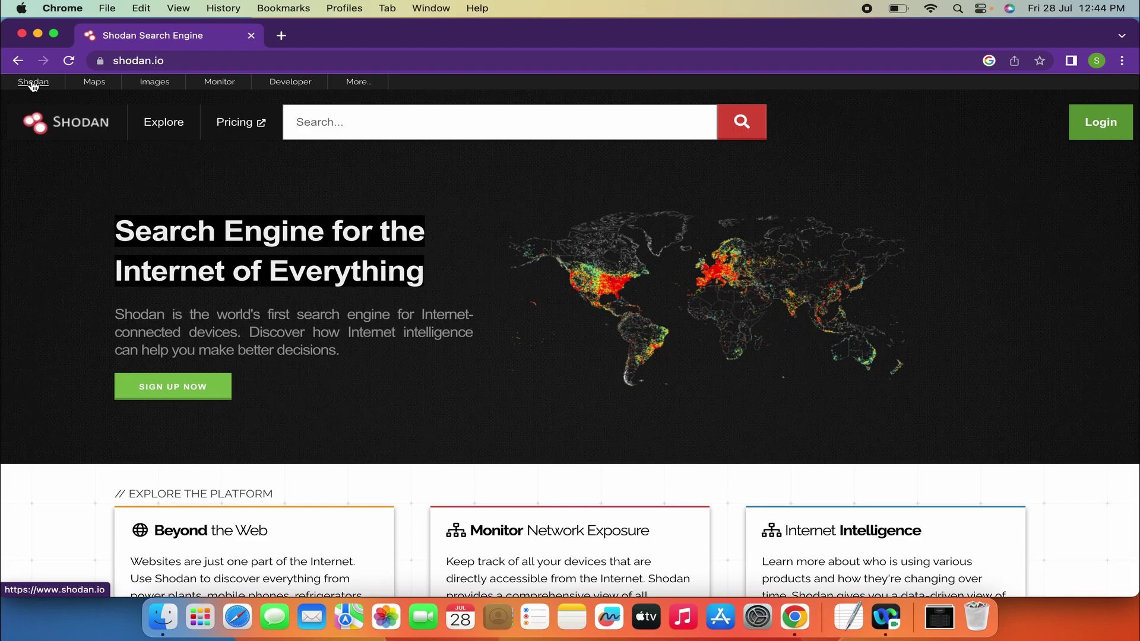
text(country:USA)
key(BackSpace)
key(Return)
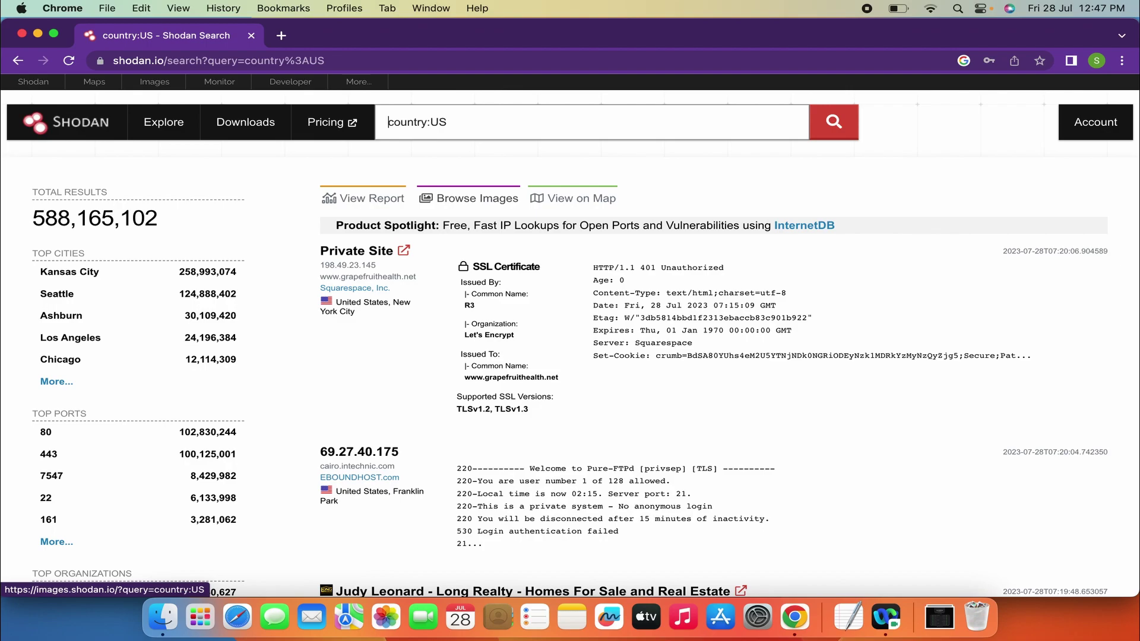
double_click(160, 217)
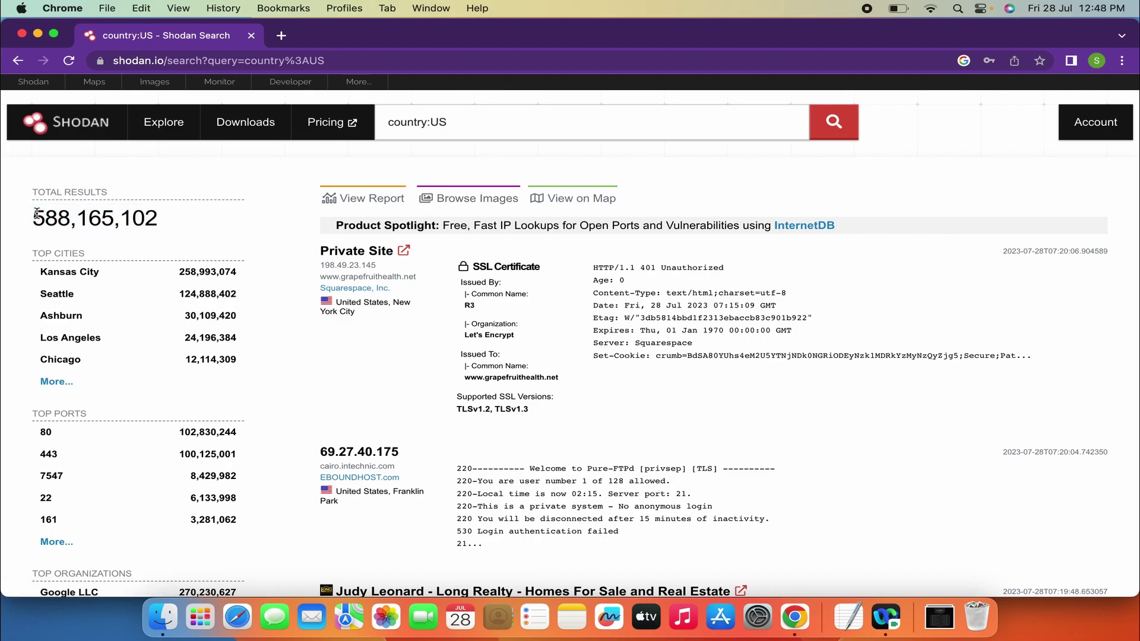
drag(36, 213, 170, 209)
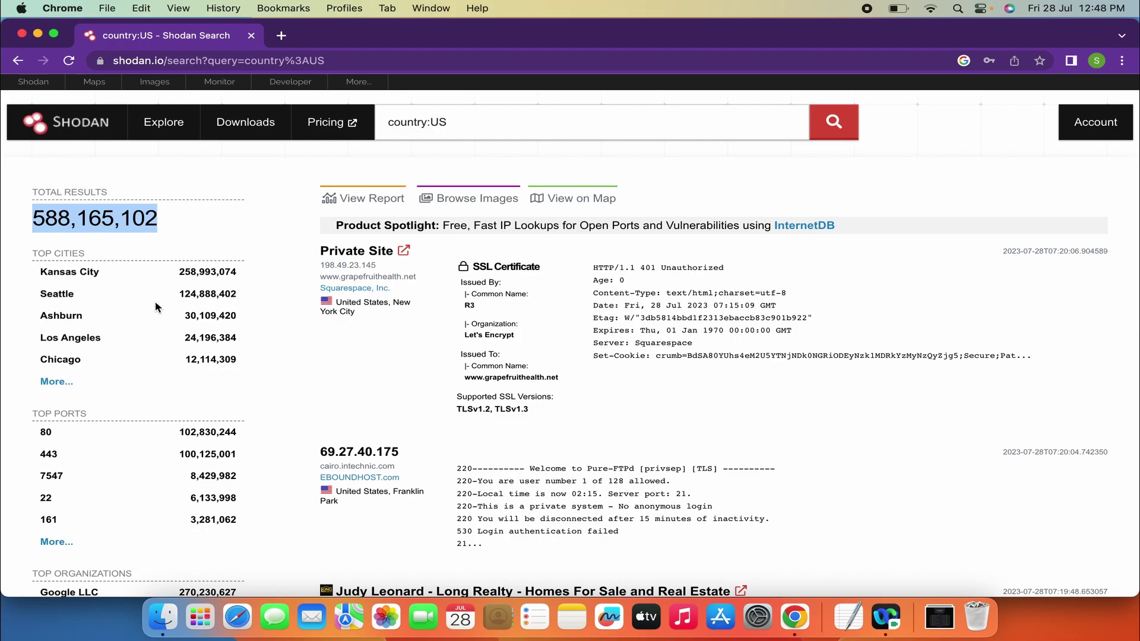
scroll(67, 229, down, 4)
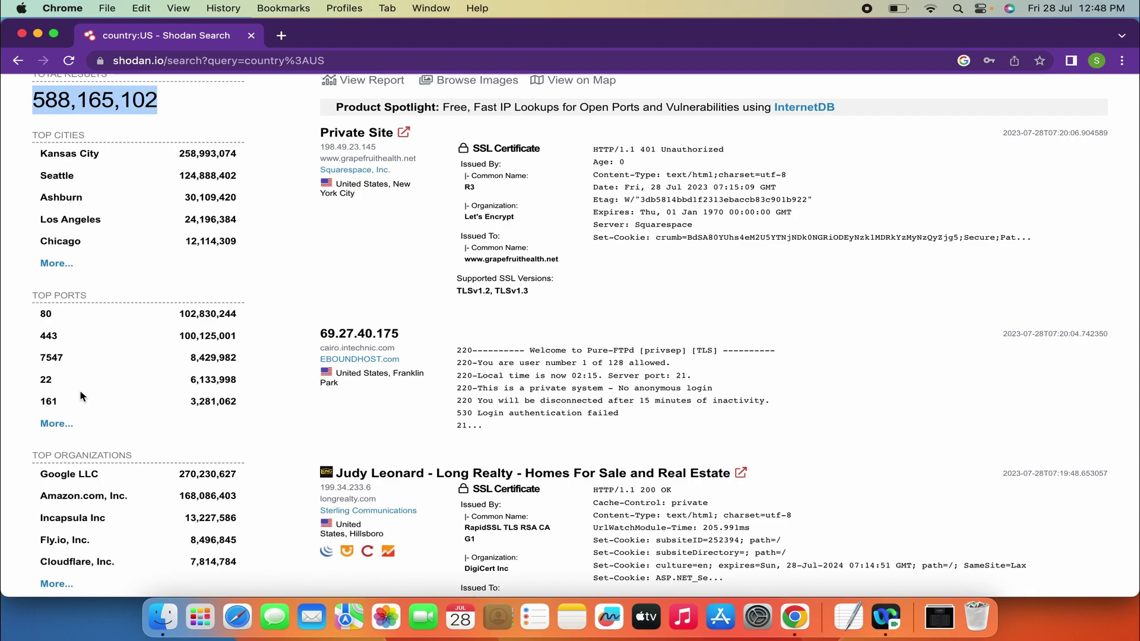
scroll(80, 390, down, 9)
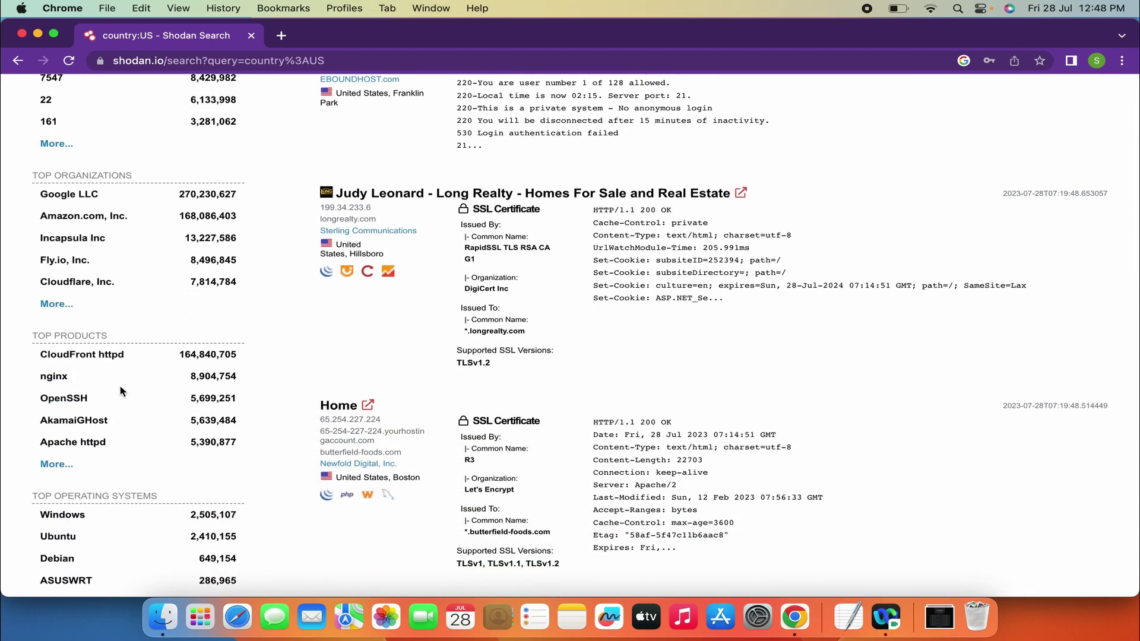
scroll(116, 278, down, 4)
scroll(114, 402, down, 3)
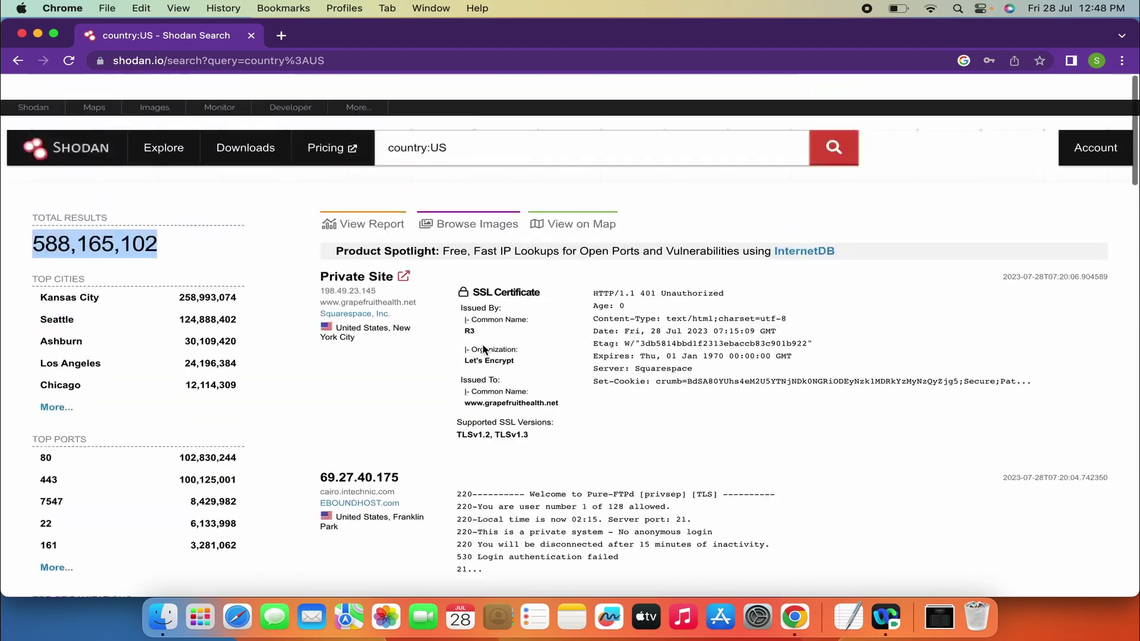
scroll(484, 350, down, 1)
click(403, 251)
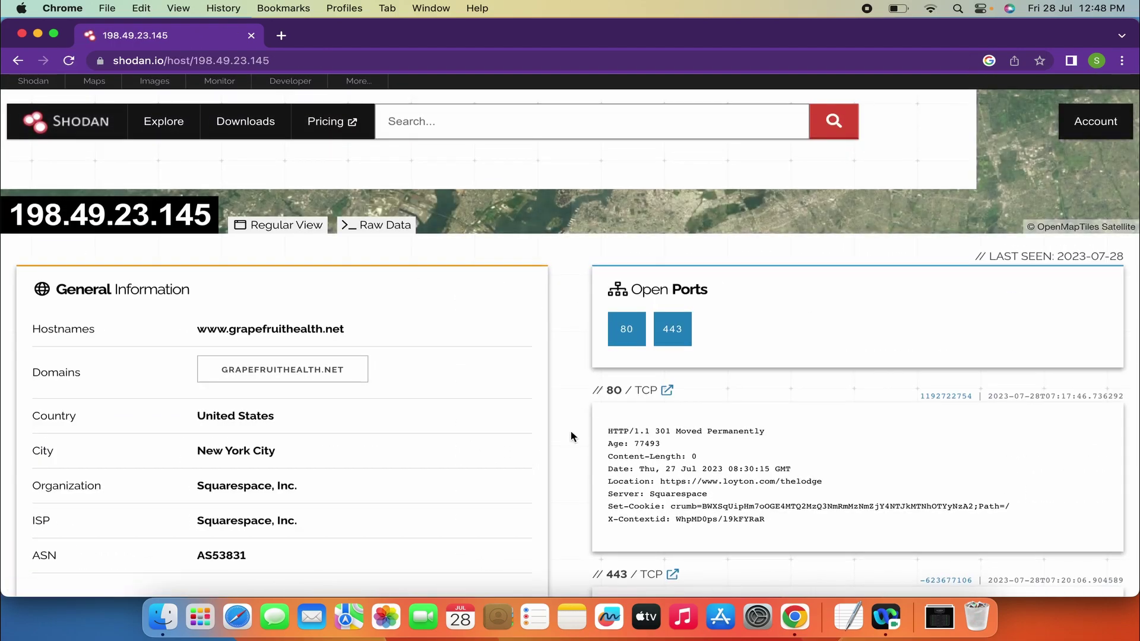
scroll(571, 430, down, 15)
scroll(572, 430, down, 10)
scroll(572, 433, up, 20)
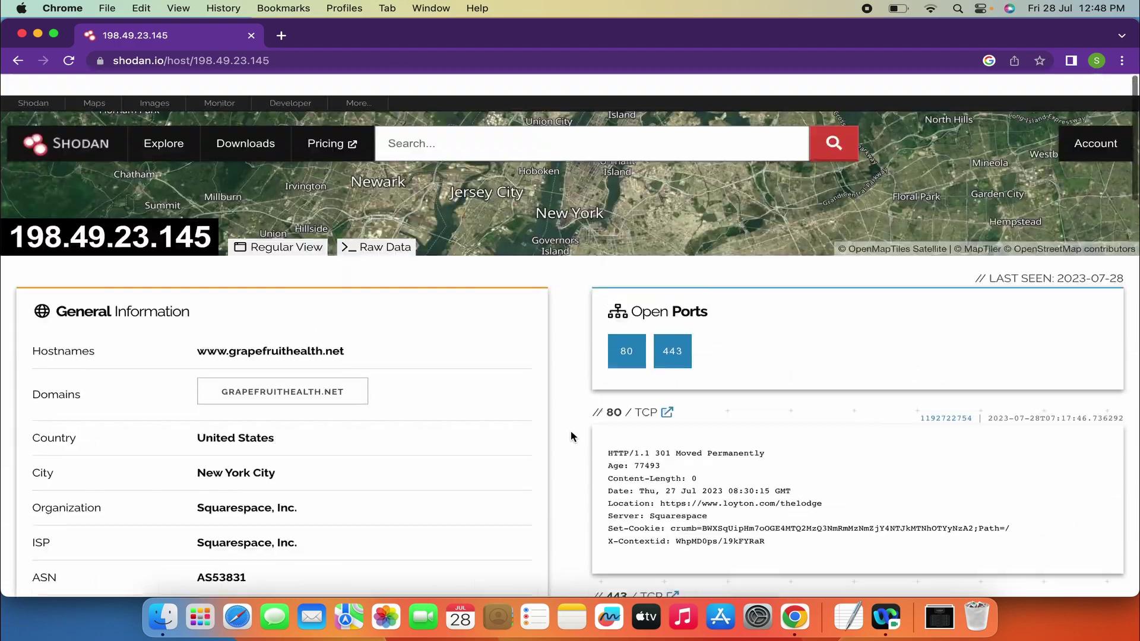
scroll(571, 434, down, 1)
key(super+bracketleft)
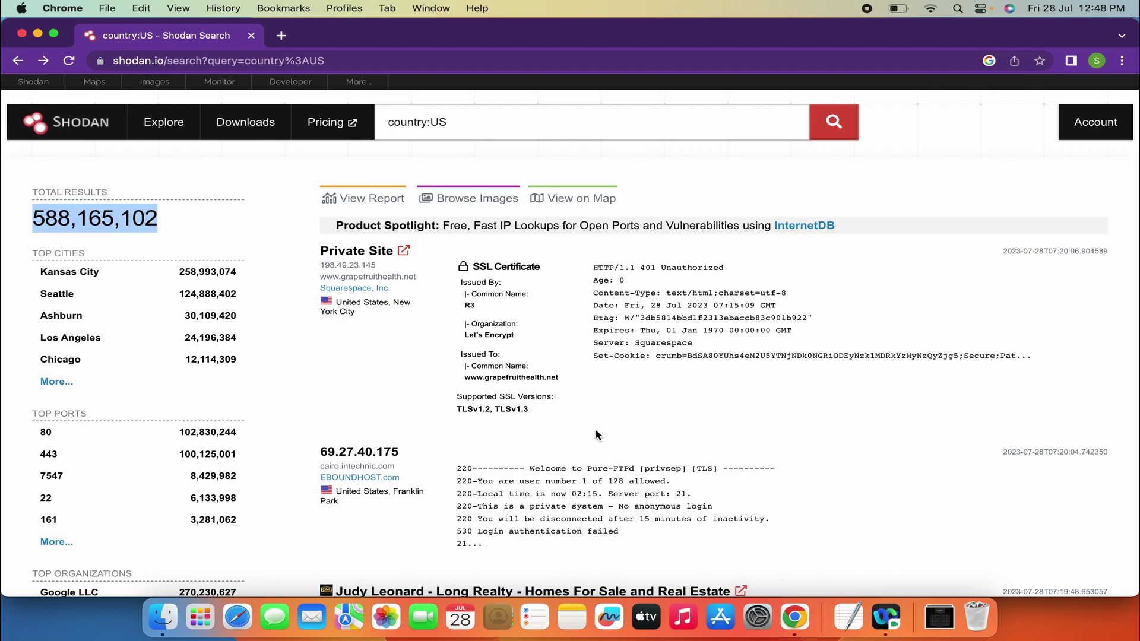
Replace the country:US query with a search for 'microsoft'
triple_click(471, 117)
text(m)
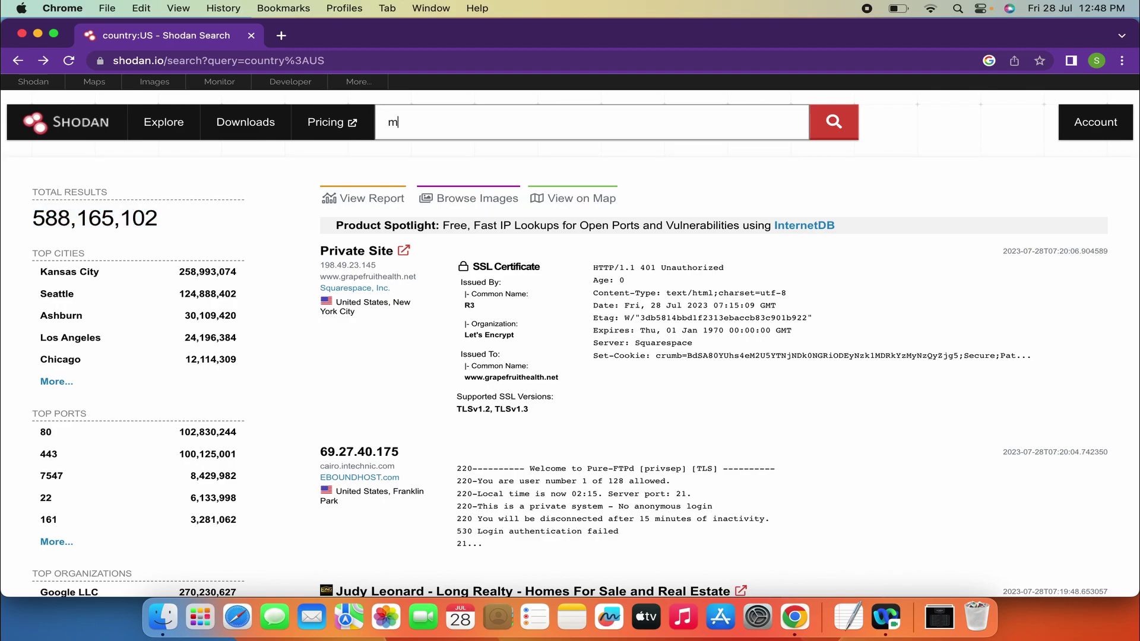
text(icrosoft)
key(Return)
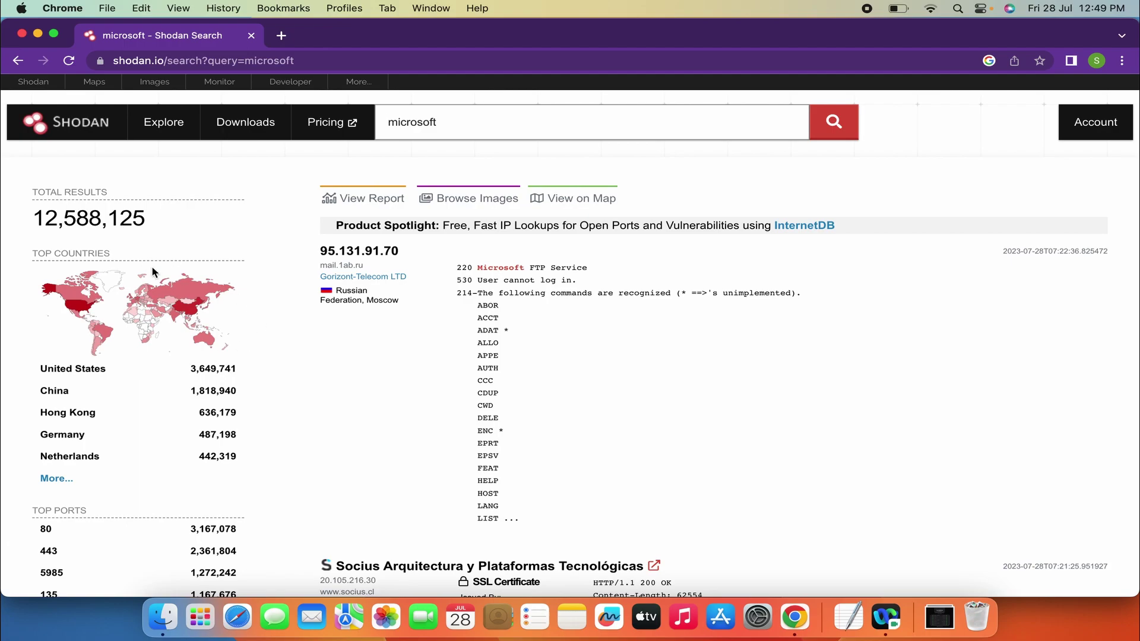
Inspect the Top Countries map and the 12,588,125 microsoft results, led by United States
mouse_move(70, 307)
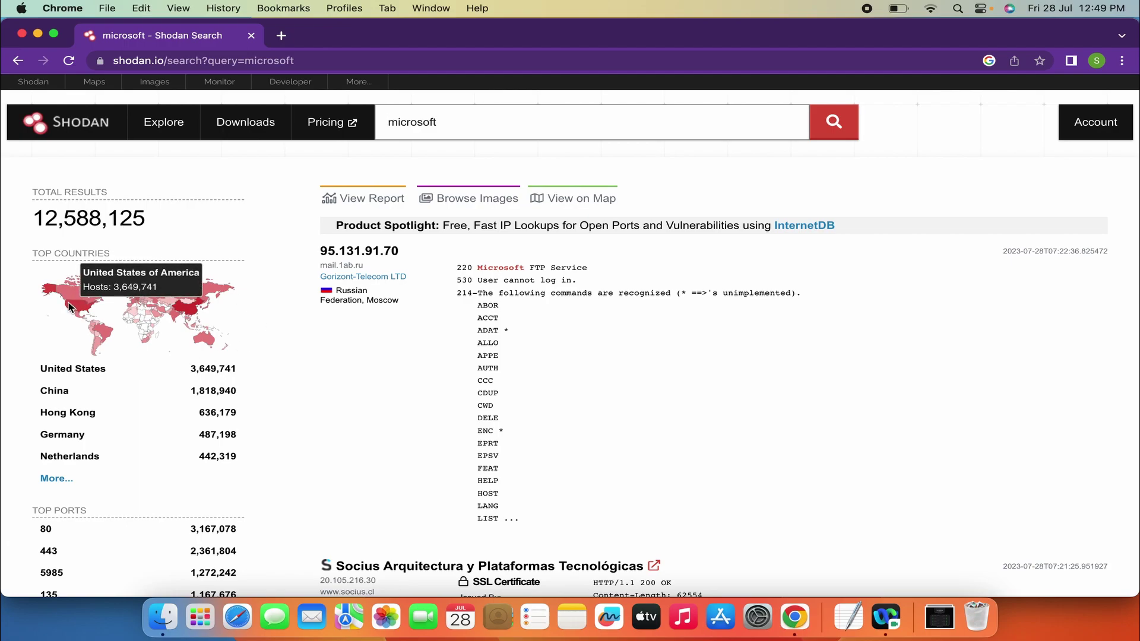
mouse_move(184, 310)
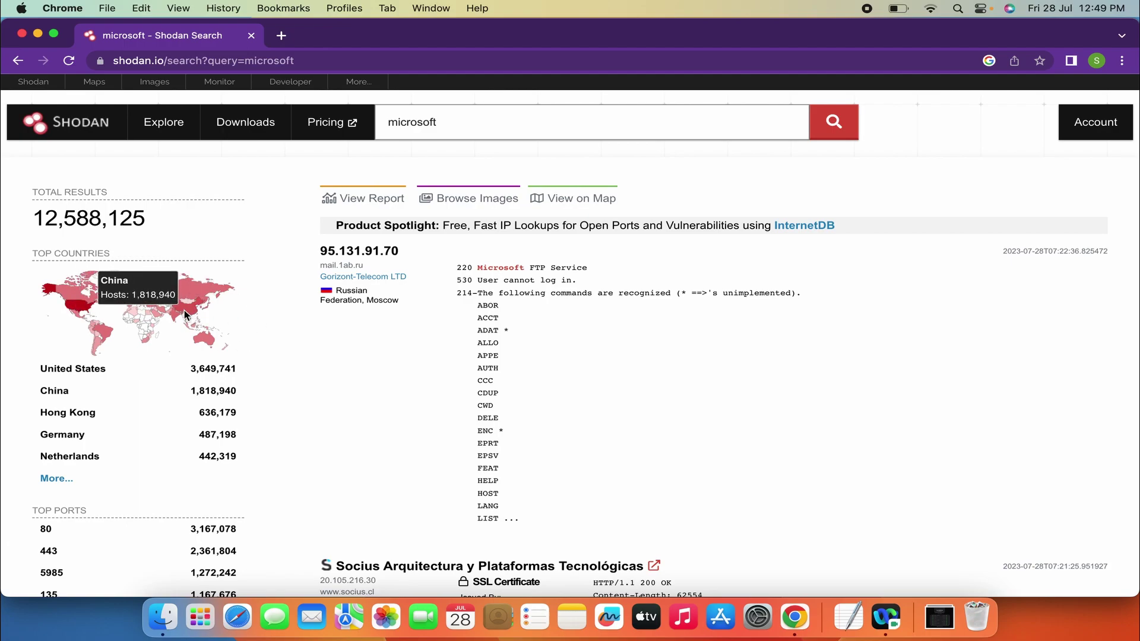
scroll(184, 361, down, 3)
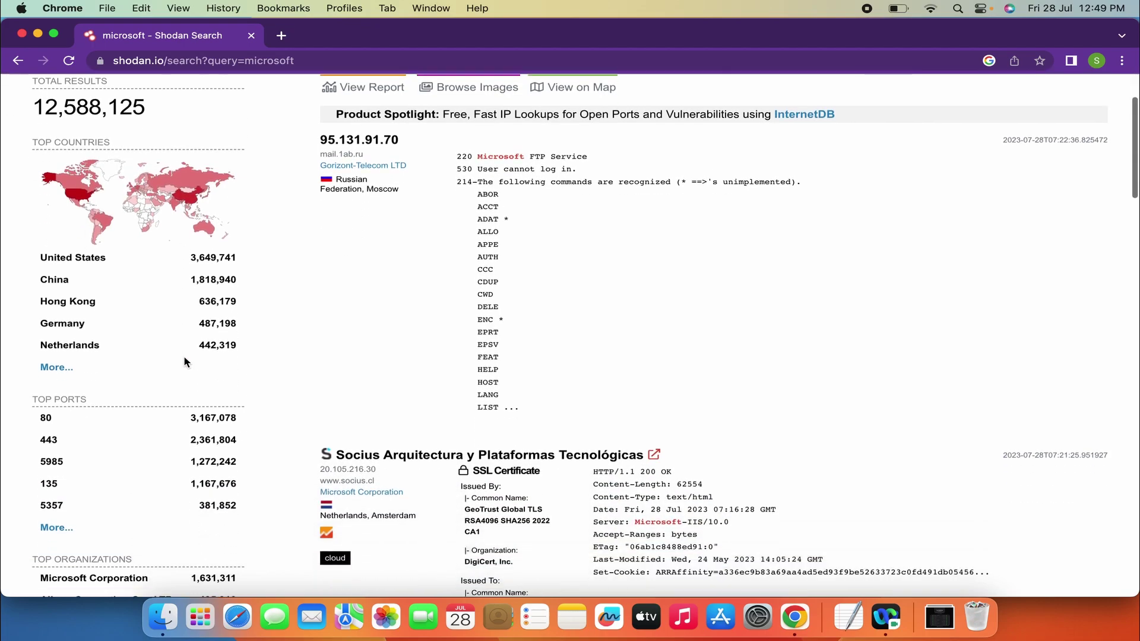
scroll(186, 361, down, 15)
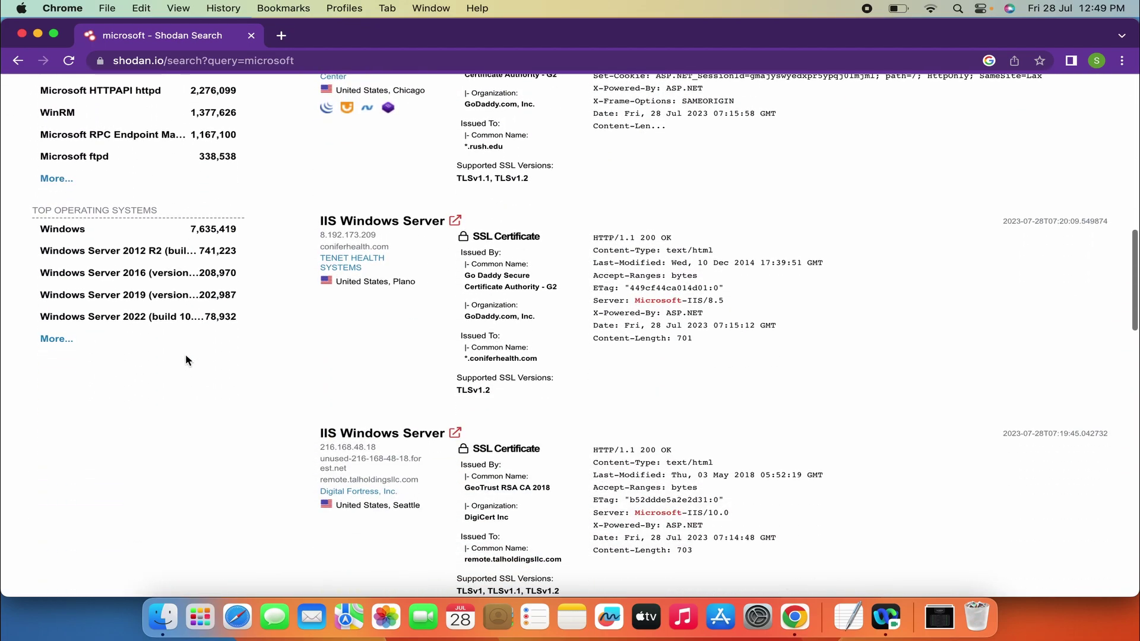
scroll(185, 359, down, 3)
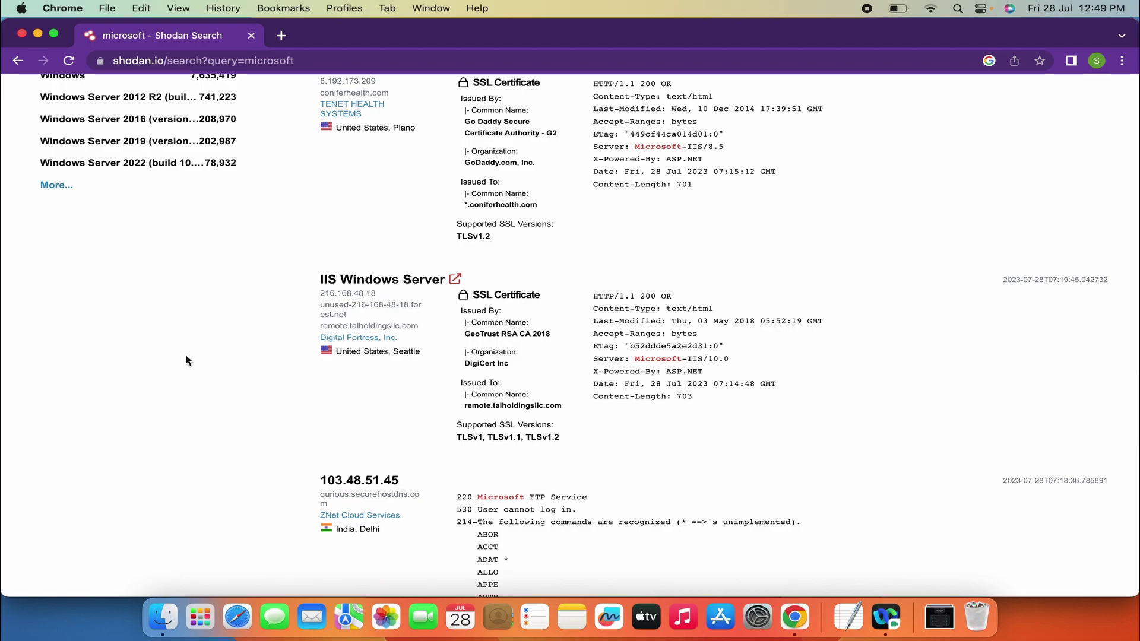
scroll(186, 356, up, 20)
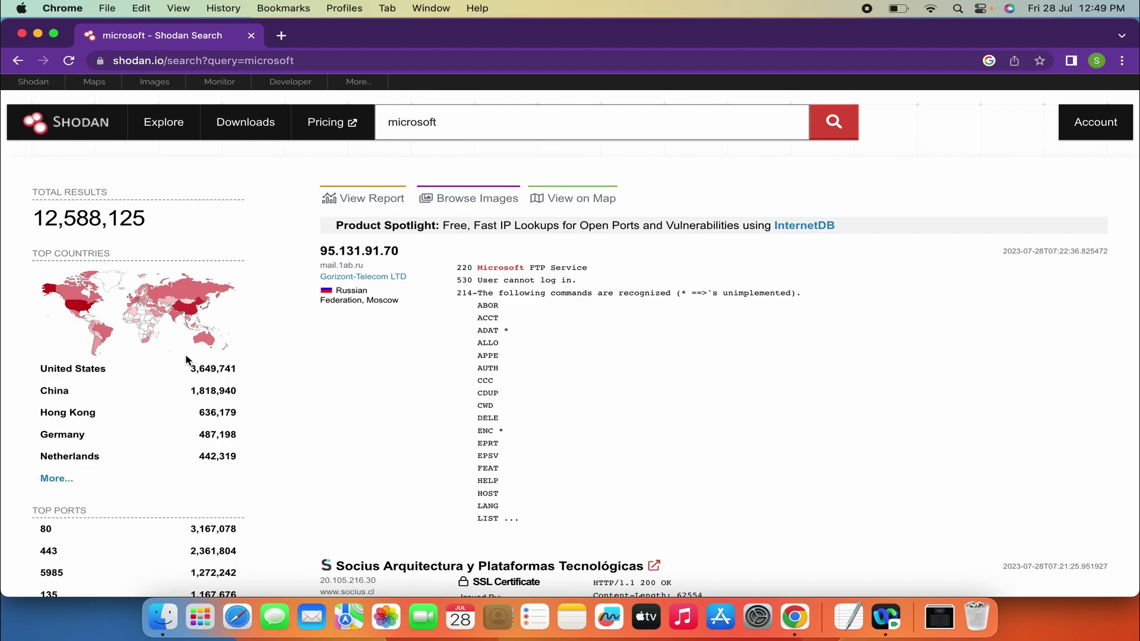
Replace the query with 'Apache 2.4.29' to list its 878,204 matching hosts
key(super+a)
text(Apache 2.4.29)
key(Return)
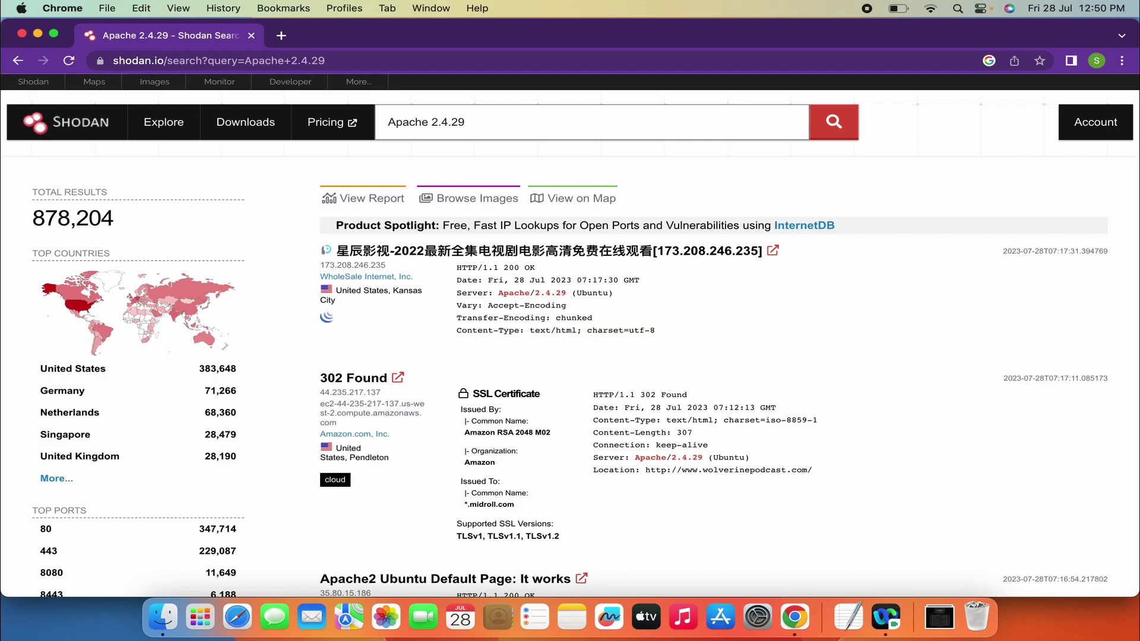
scroll(420, 486, down, 3)
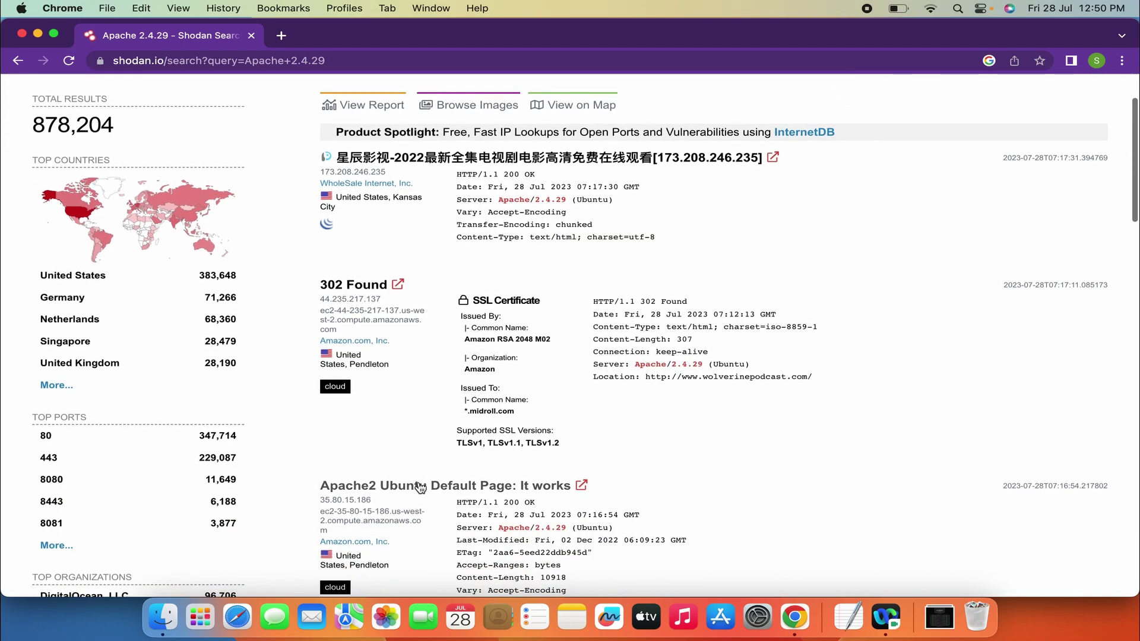
click(420, 487)
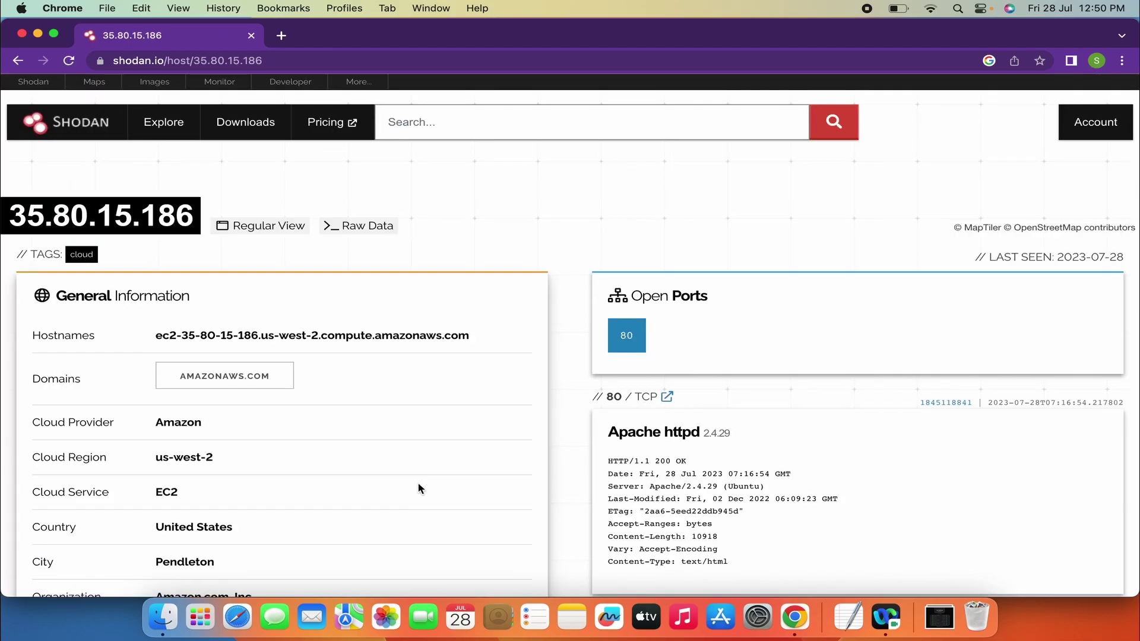
scroll(419, 488, down, 1)
scroll(418, 488, down, 10)
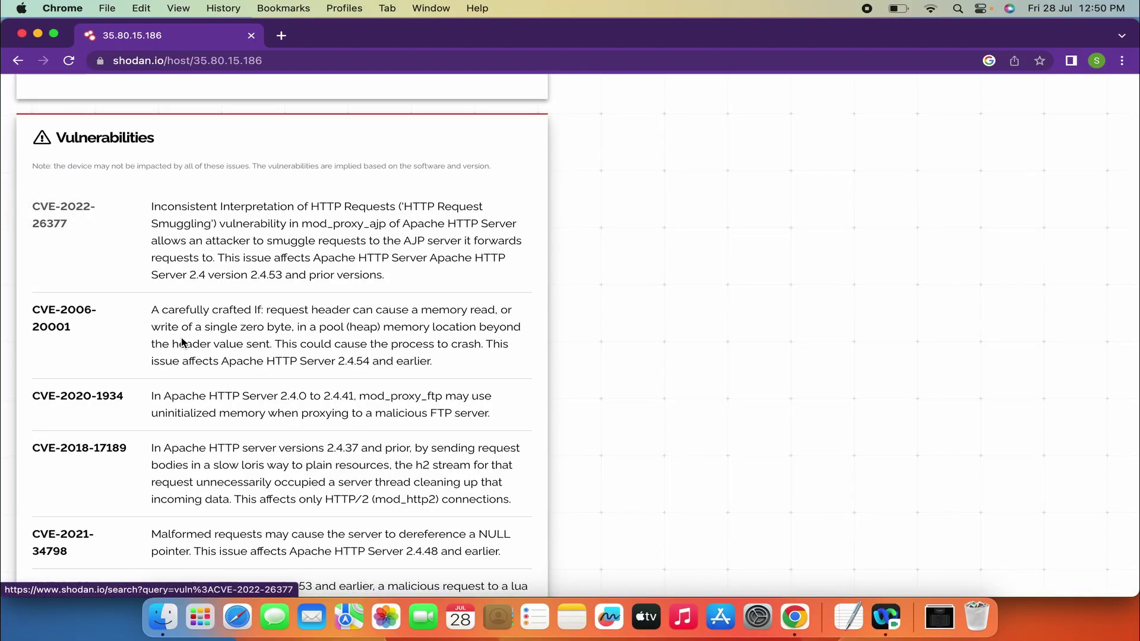
scroll(180, 337, down, 10)
scroll(181, 337, down, 20)
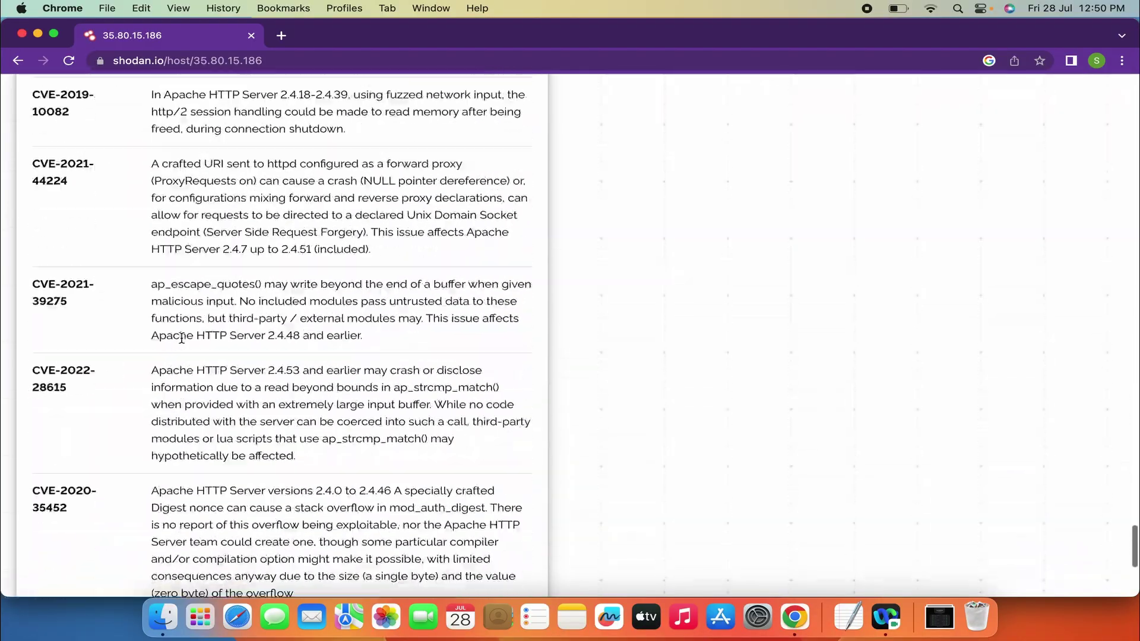
scroll(181, 339, up, 20)
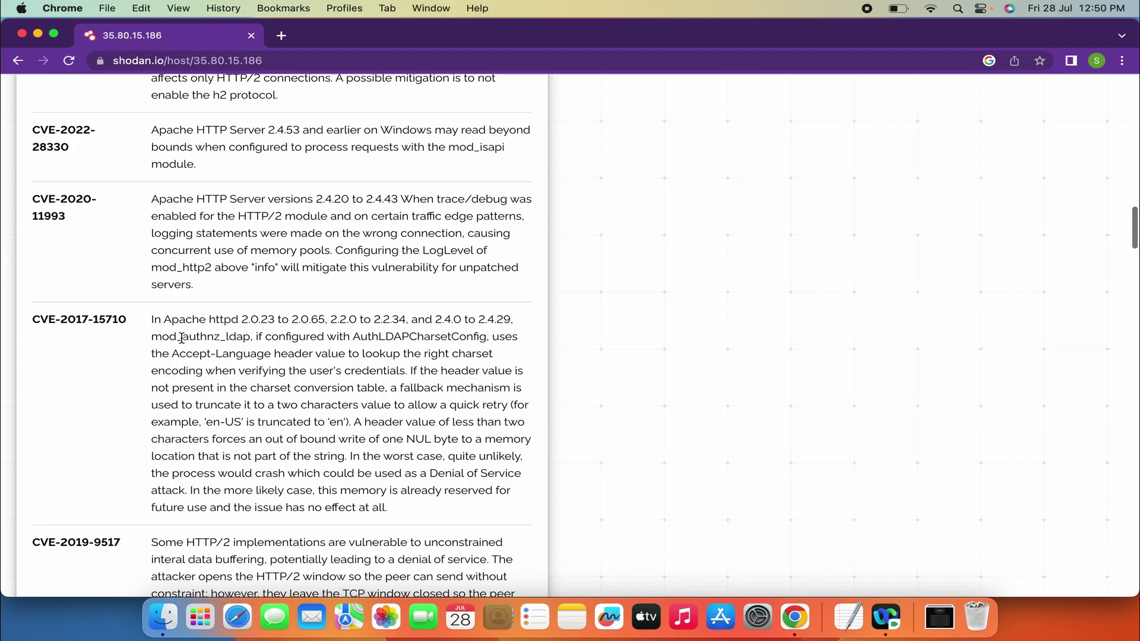
scroll(182, 342, left, 3)
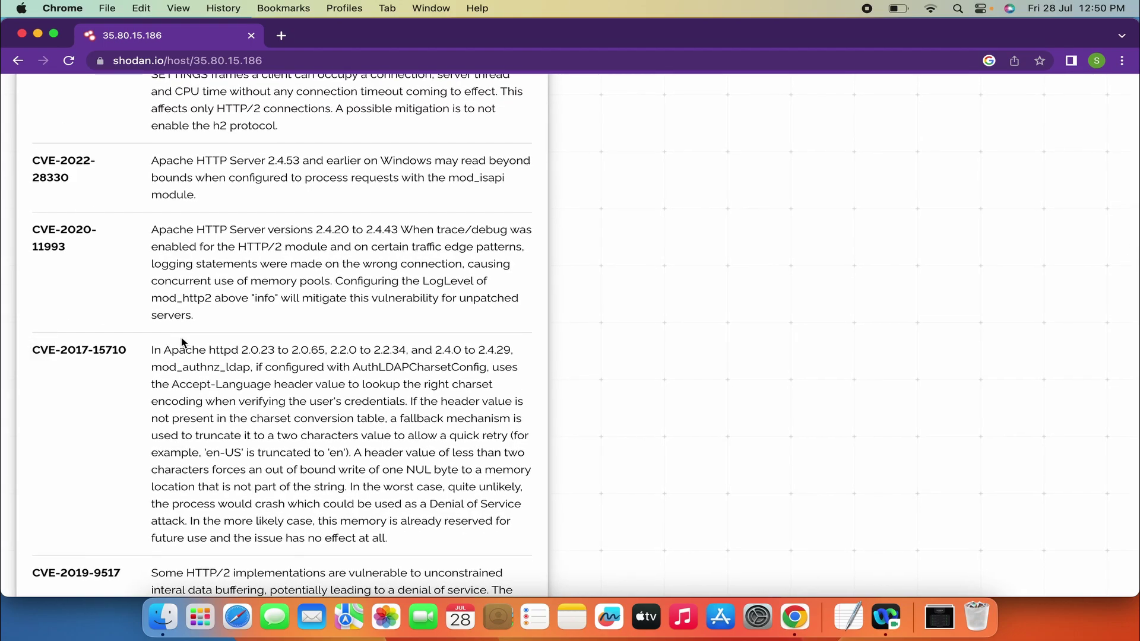
scroll(344, 364, up, 12)
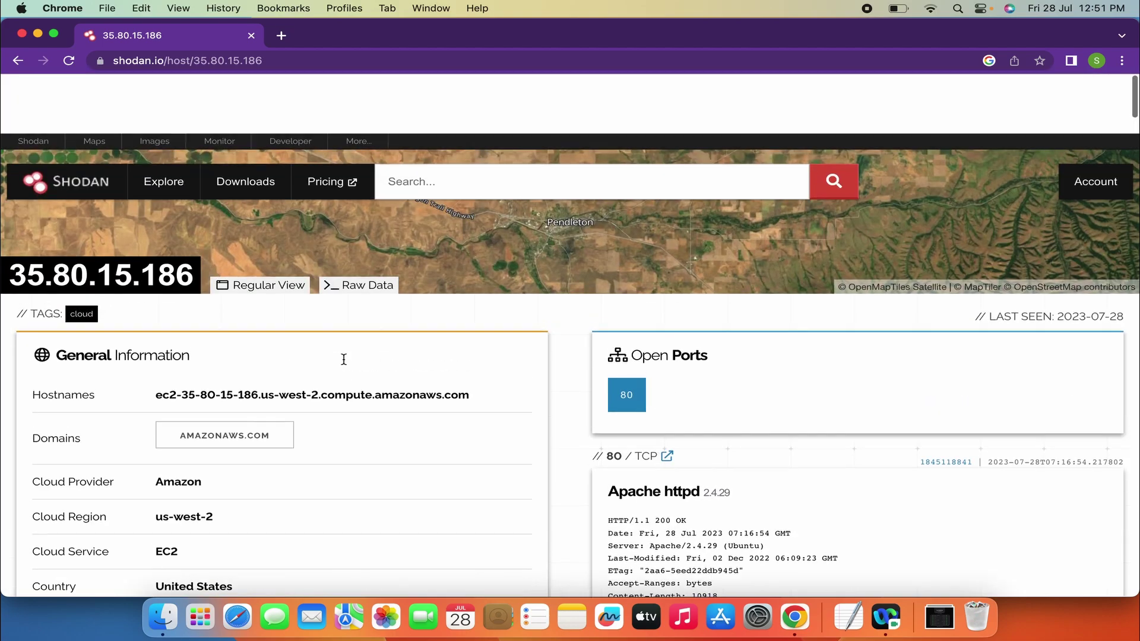
scroll(376, 334, down, 2)
key(super+bracketleft)
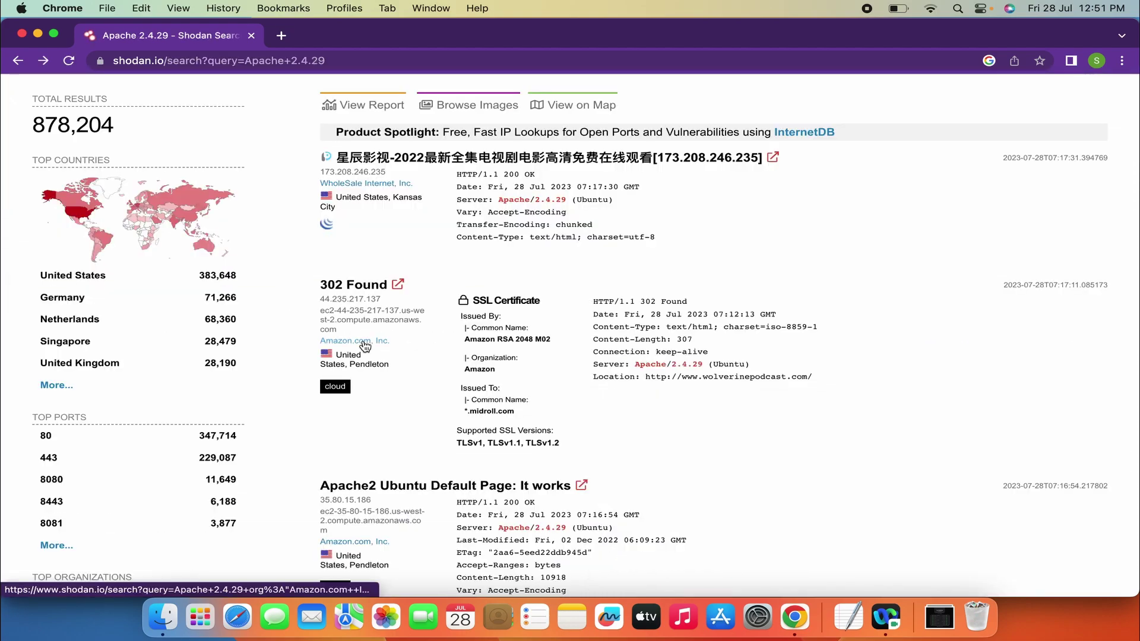
scroll(365, 346, up, 3)
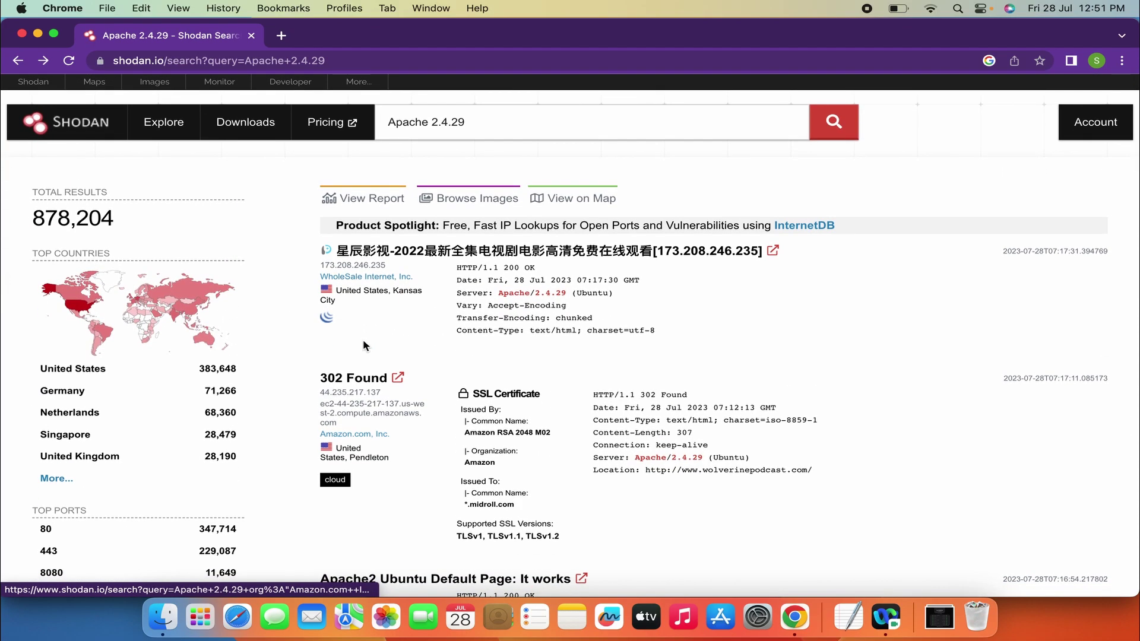